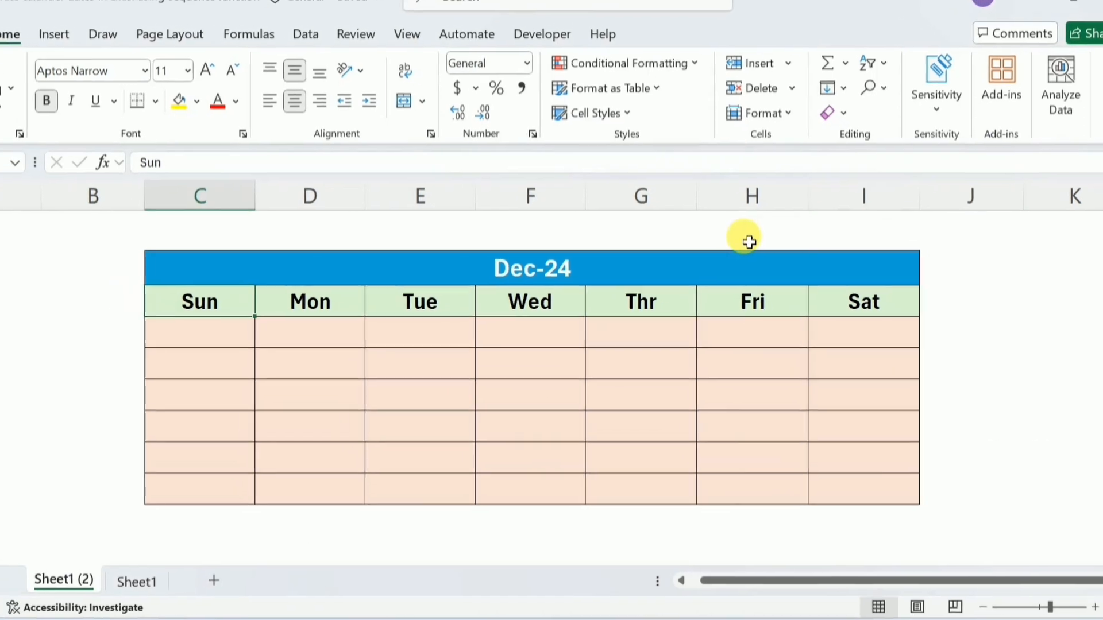
Enter the formula =SEQUENCE(6,7) in the first empty cell below the Sun header.
left_click(217, 333)
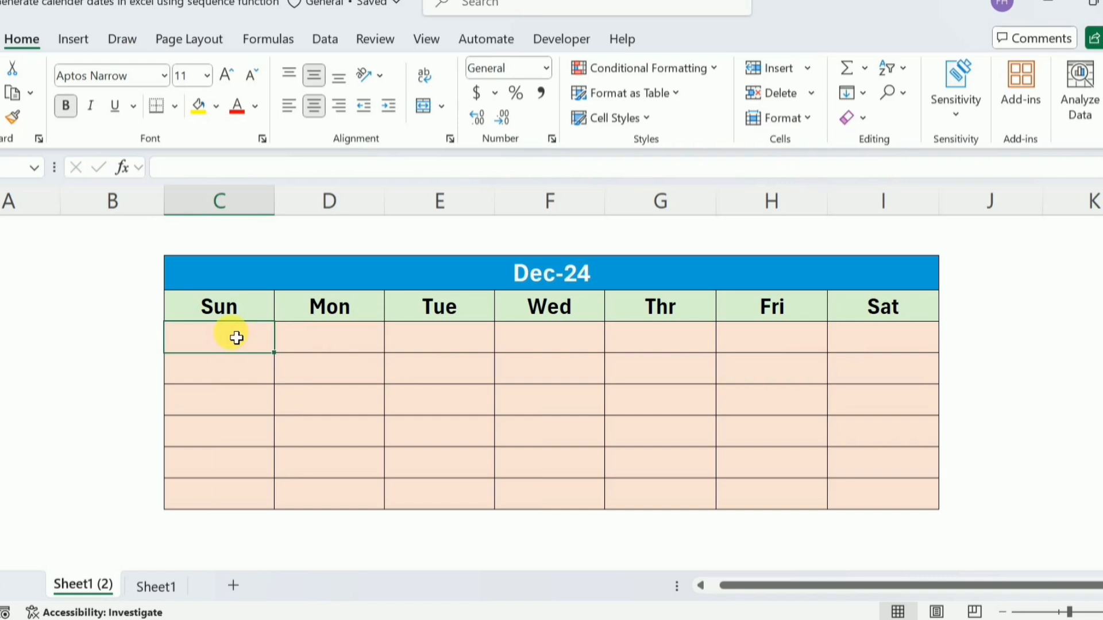
type("=")
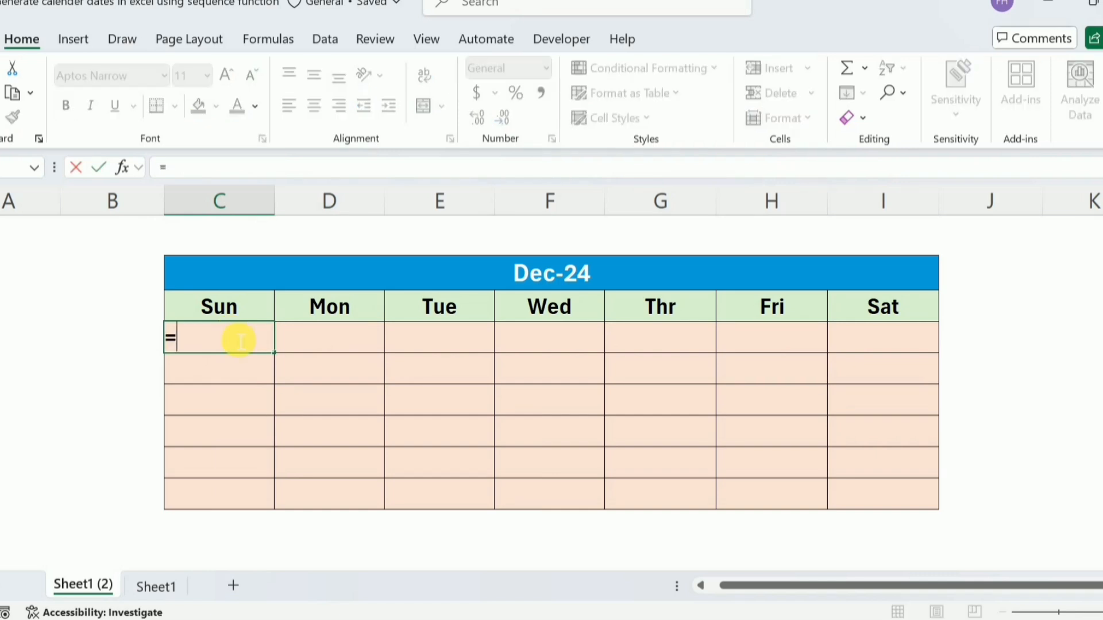
type("sequ")
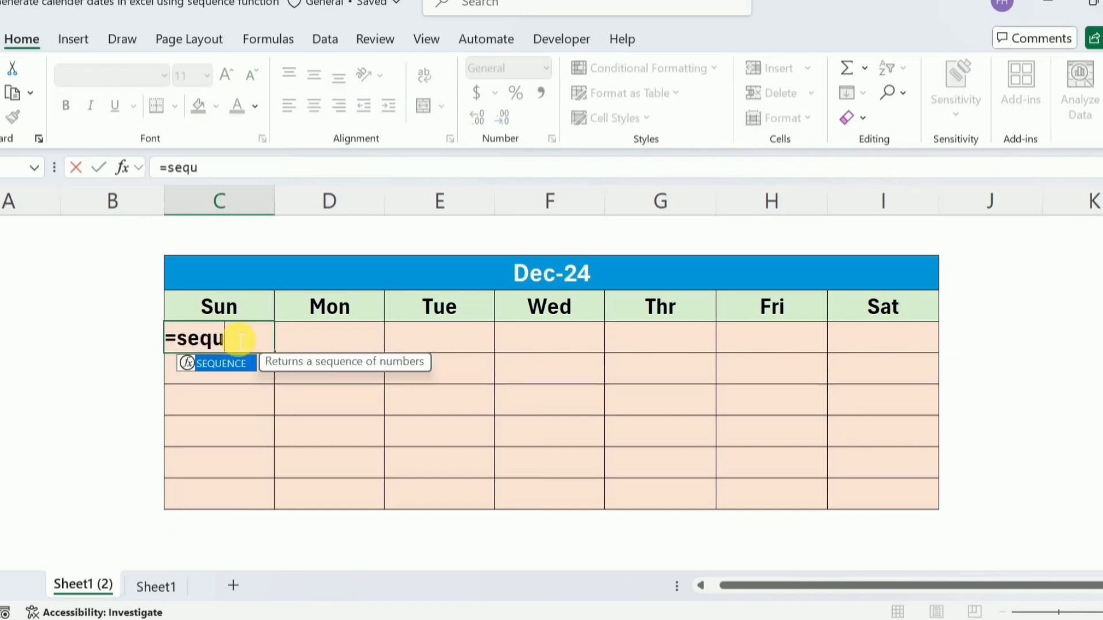
type("ence")
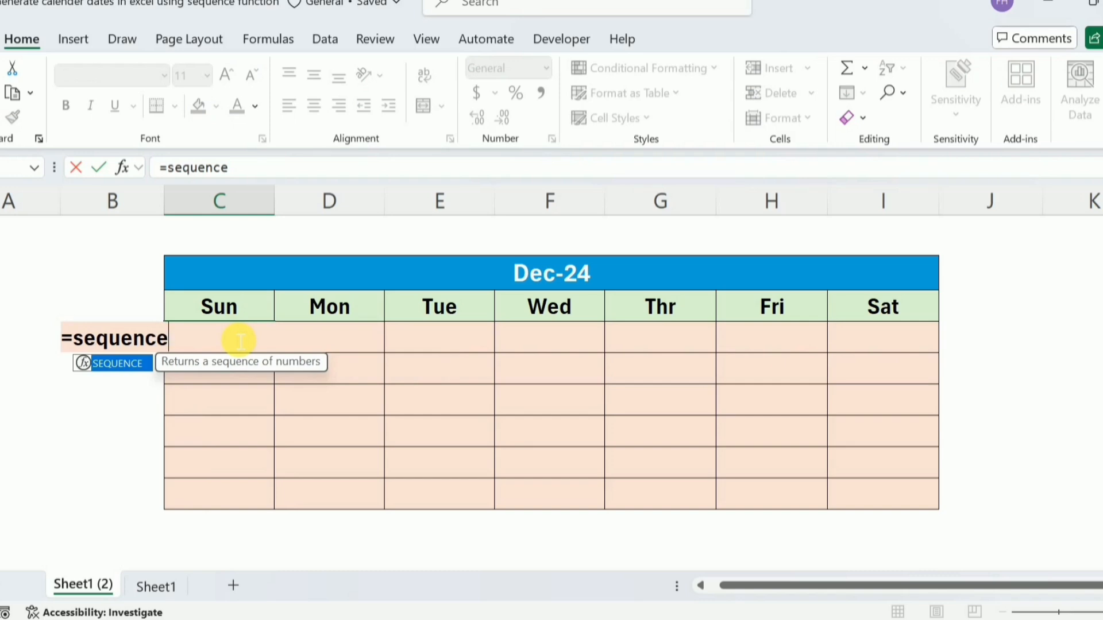
type("(6,7")
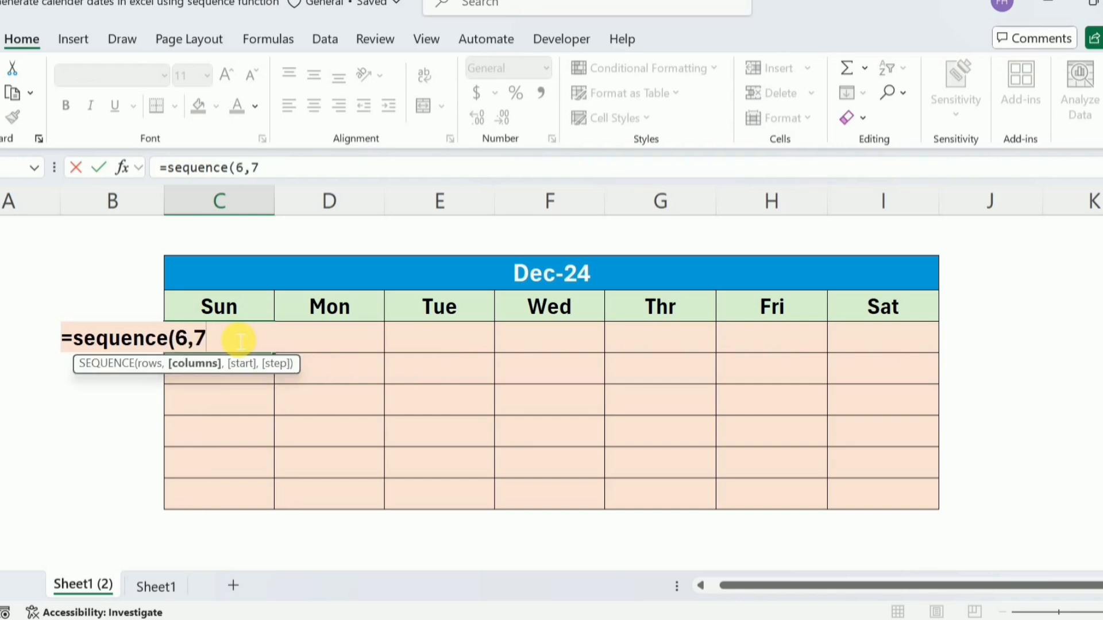
type(")")
key("Return")
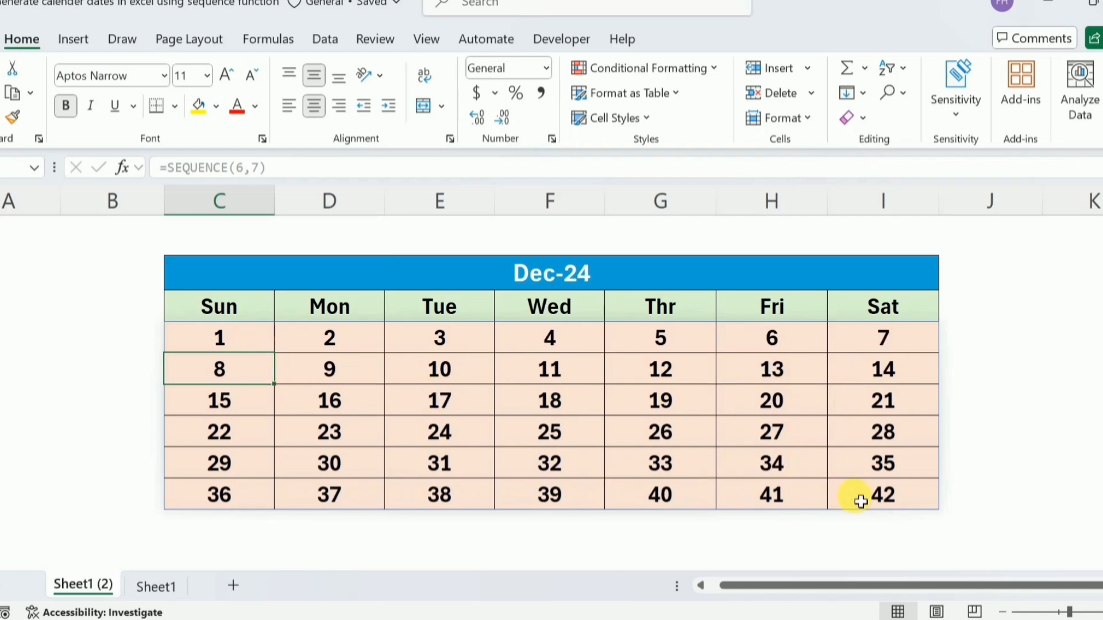
Add the title cell C3 as the start argument, making the formula =SEQUENCE(6,7,C3).
left_click(265, 170)
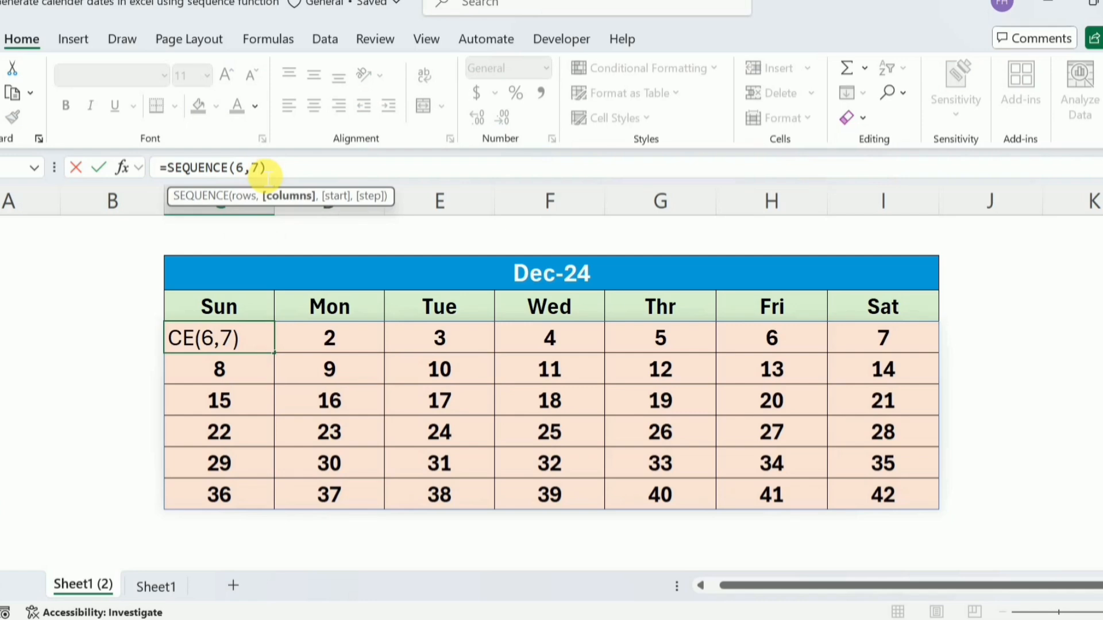
type(",")
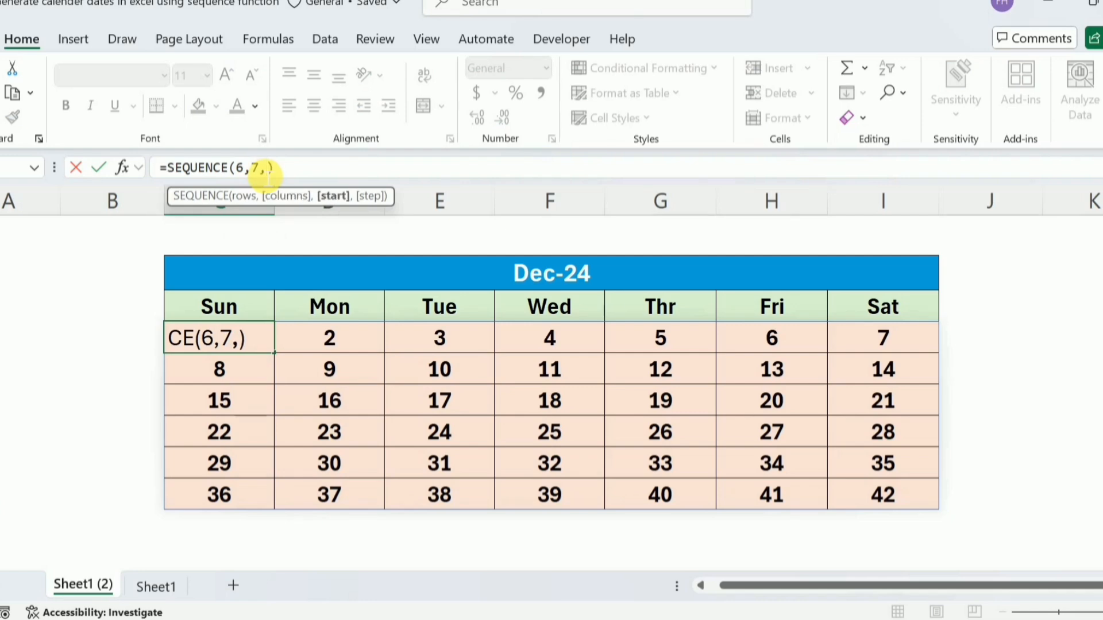
left_click(549, 278)
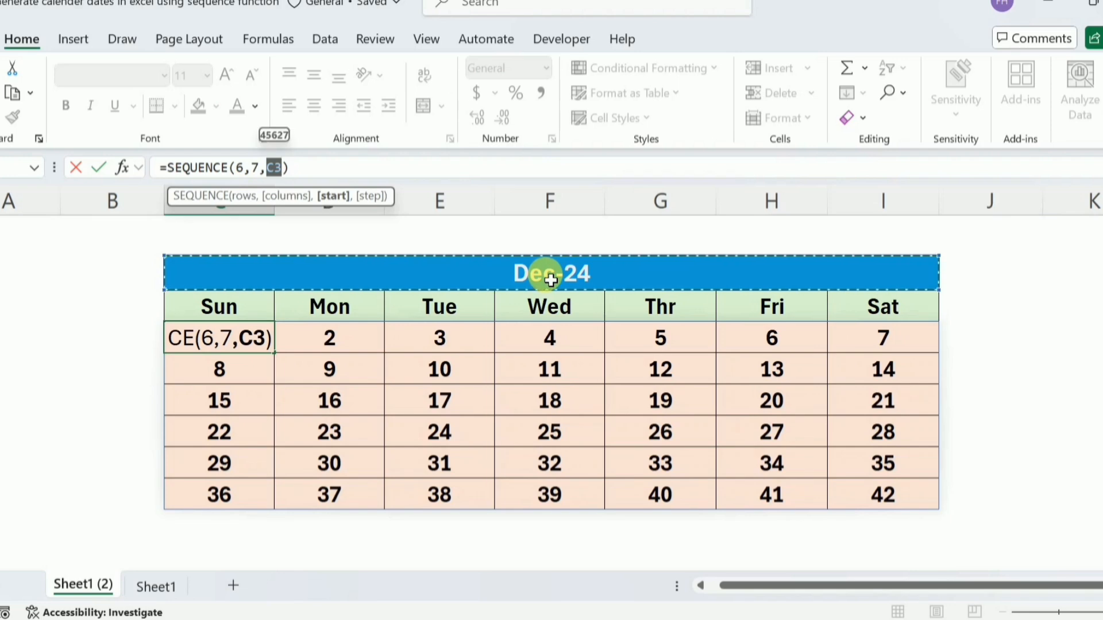
key("Return")
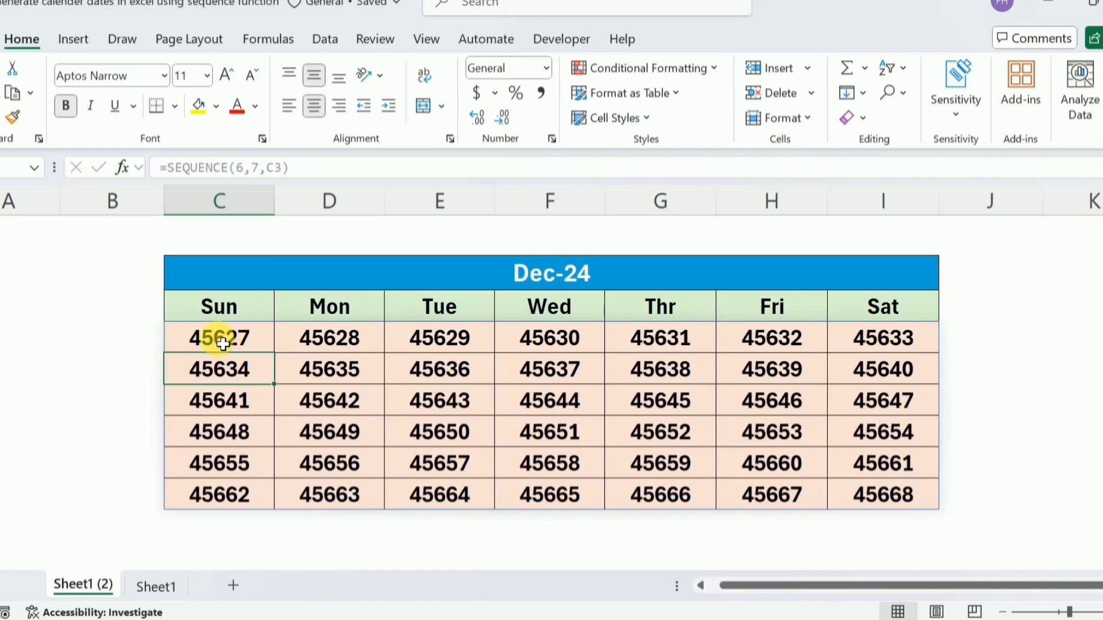
Format all numbers in the calendar grid below the weekday headers as dates of type 14-Mar-12.
left_click_drag(223, 343, 875, 487)
key("ctrl+1")
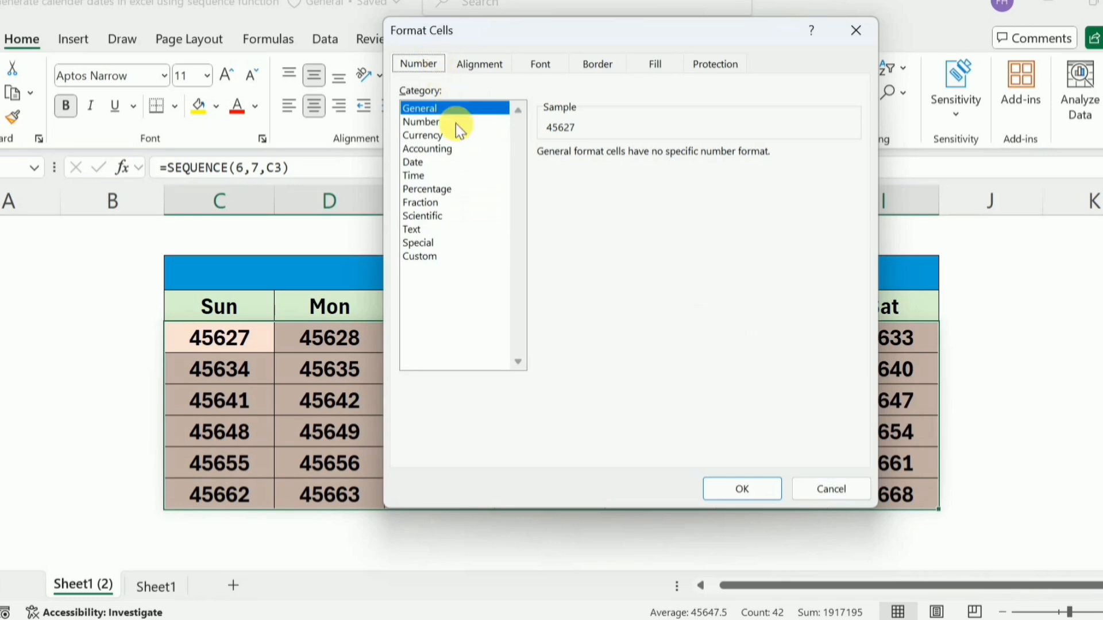
left_click(421, 163)
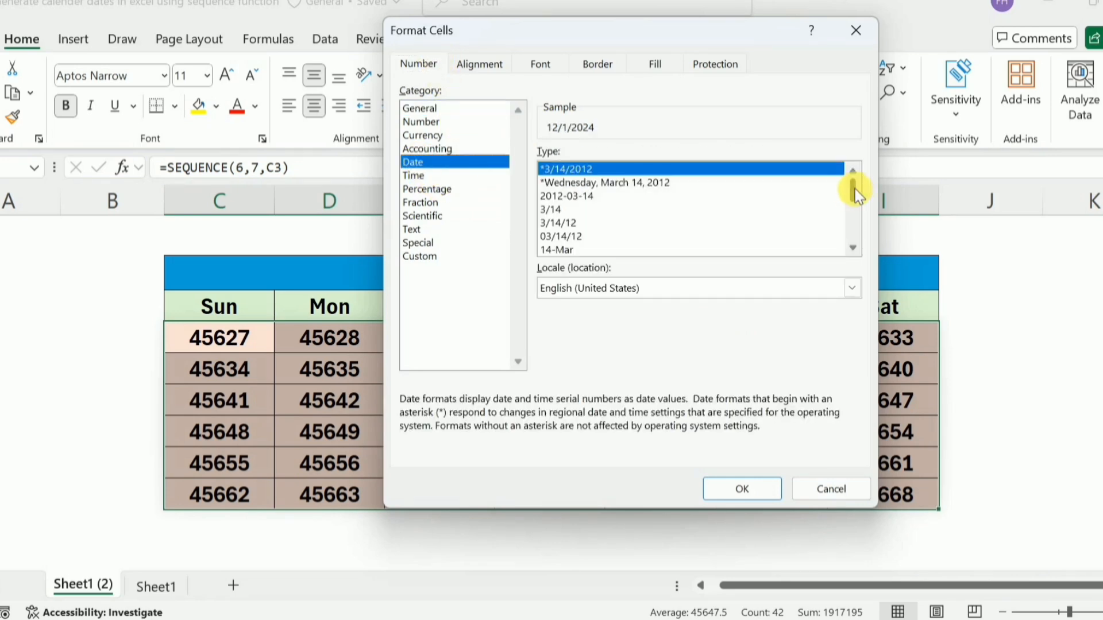
left_click_drag(855, 188, 856, 198)
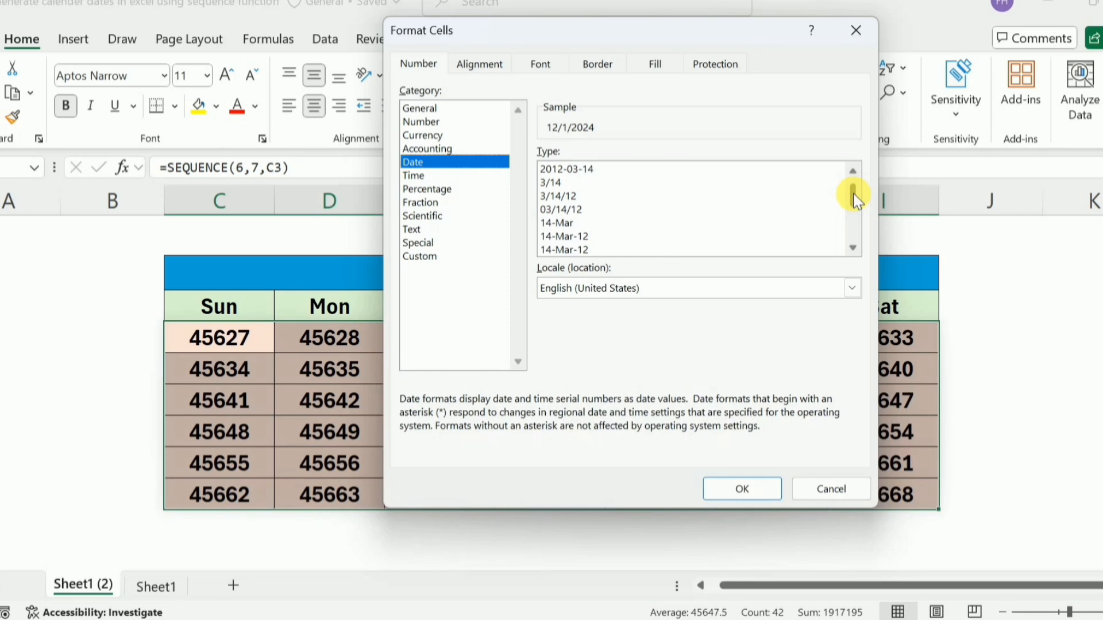
left_click(577, 238)
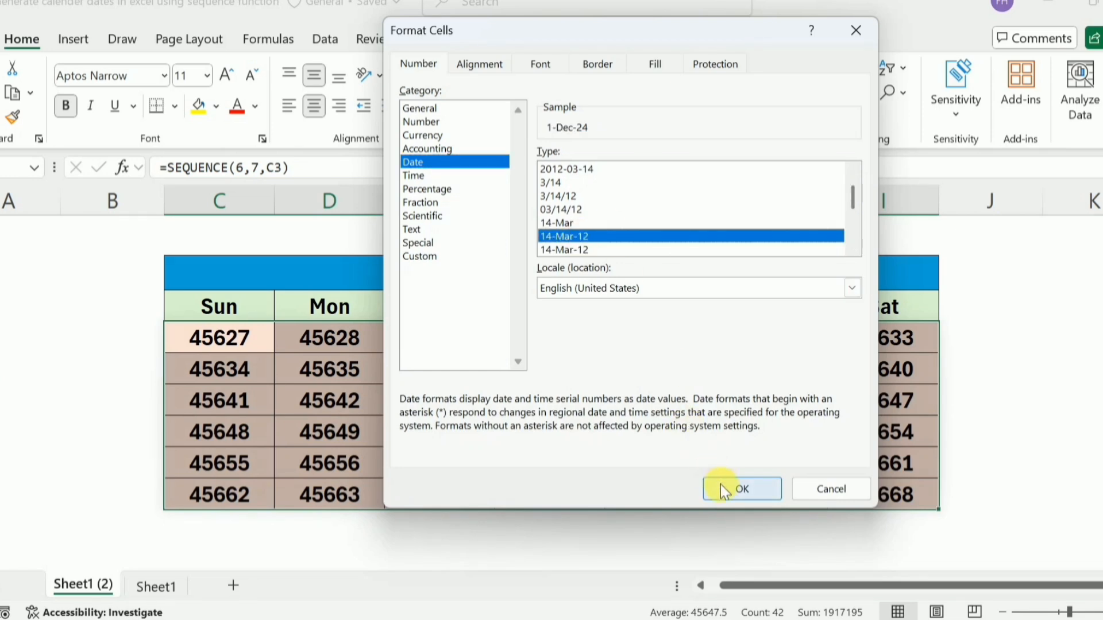
left_click(741, 489)
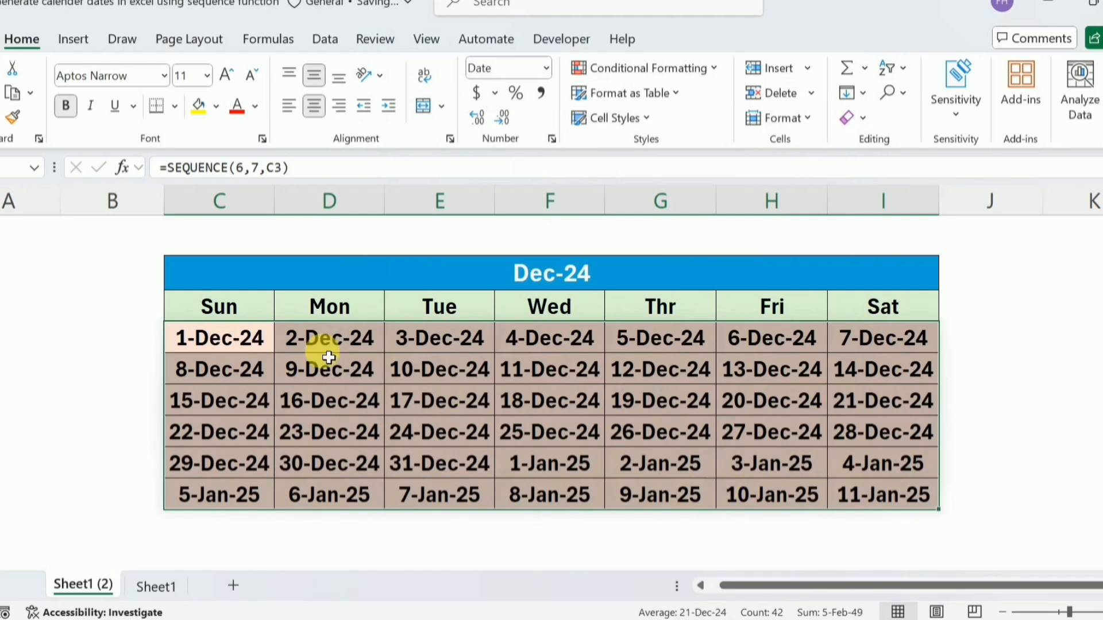
Change the month in the title cell's DATE formula to 11 and open the system calendar from the clock.
left_click(242, 348)
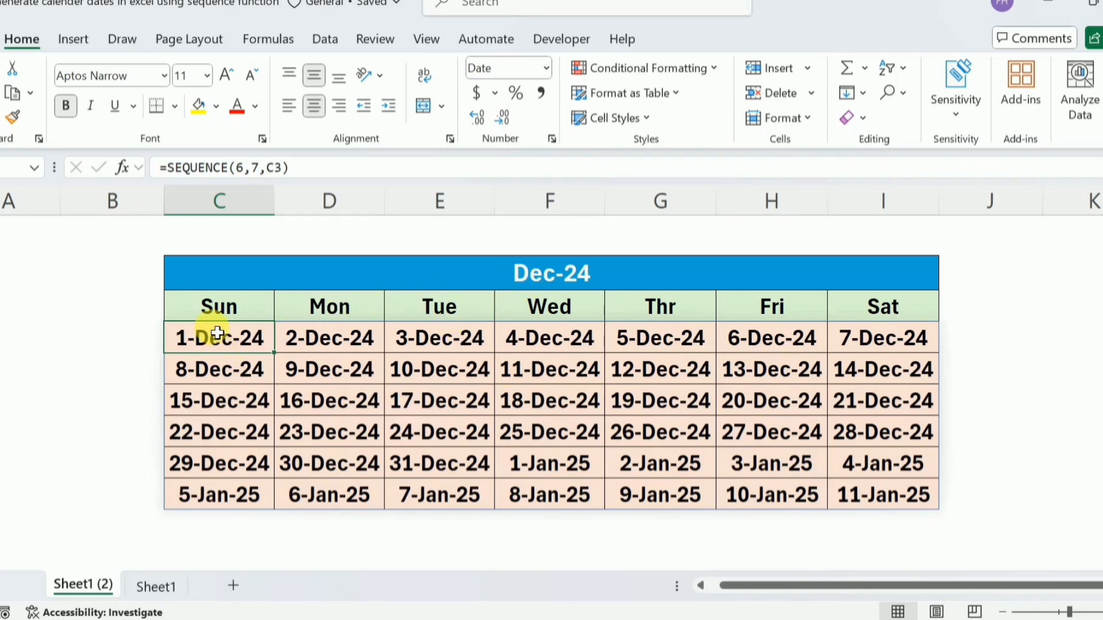
left_click(526, 274)
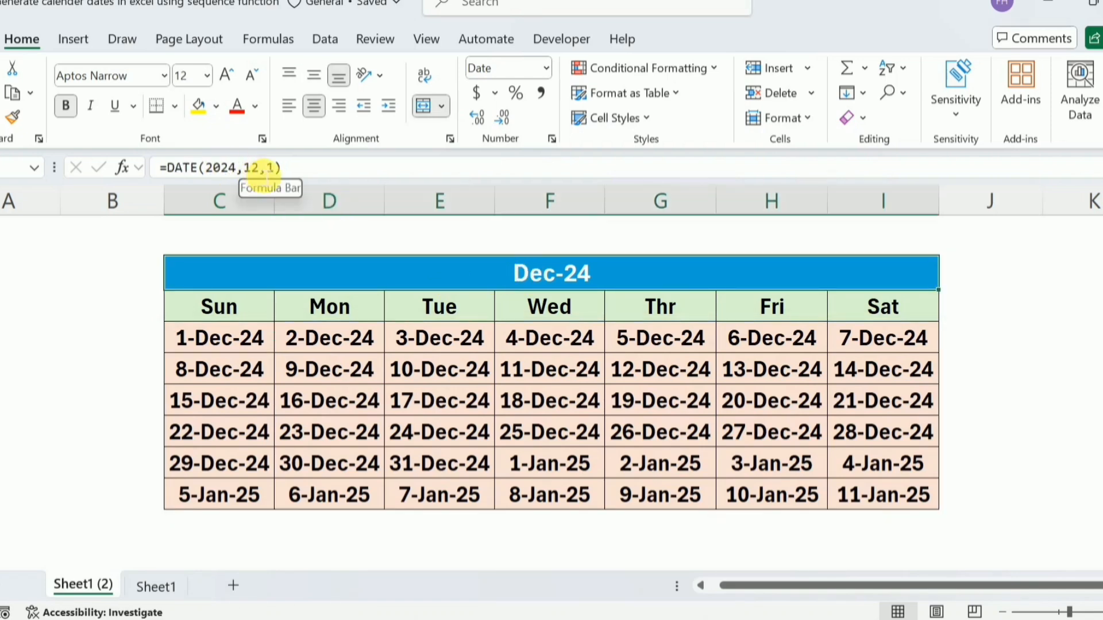
left_click(259, 167)
key("BackSpace")
type("1")
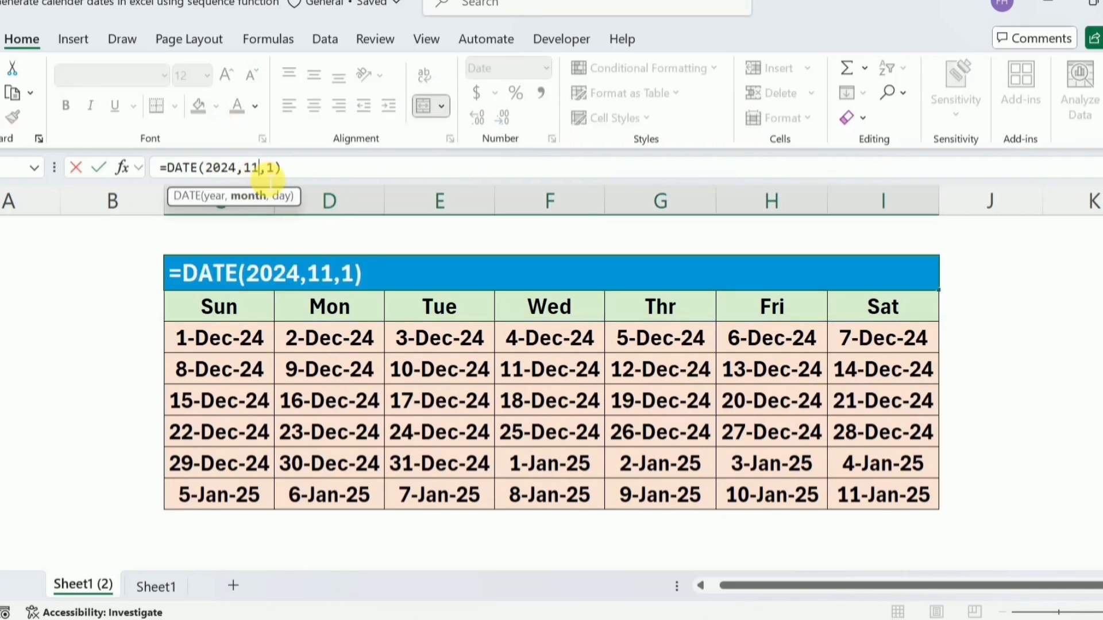
key("Return")
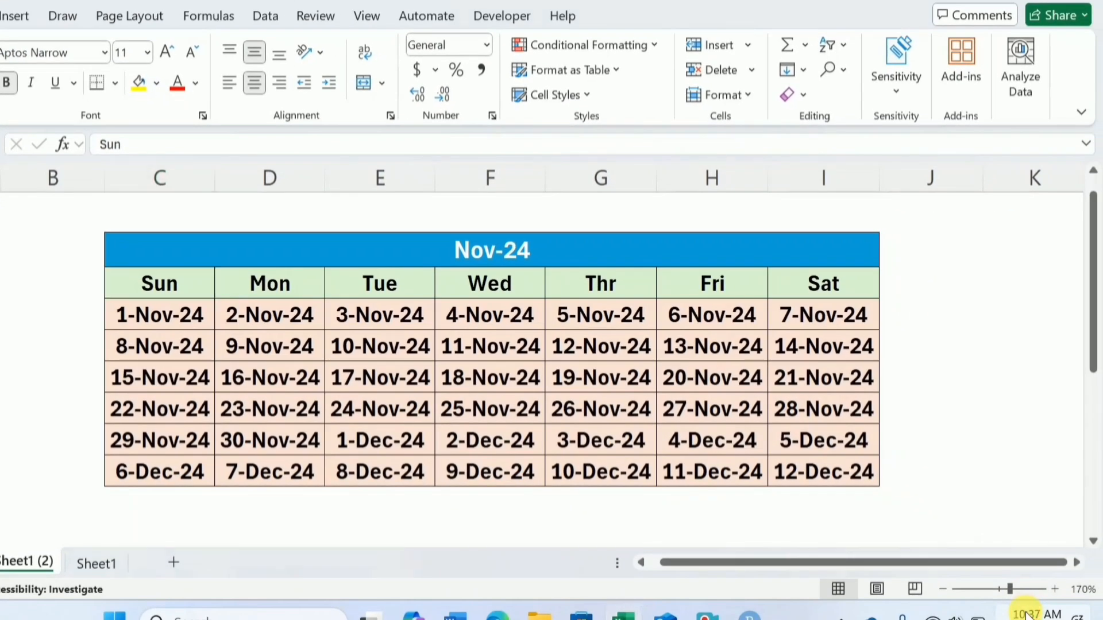
left_click(1042, 614)
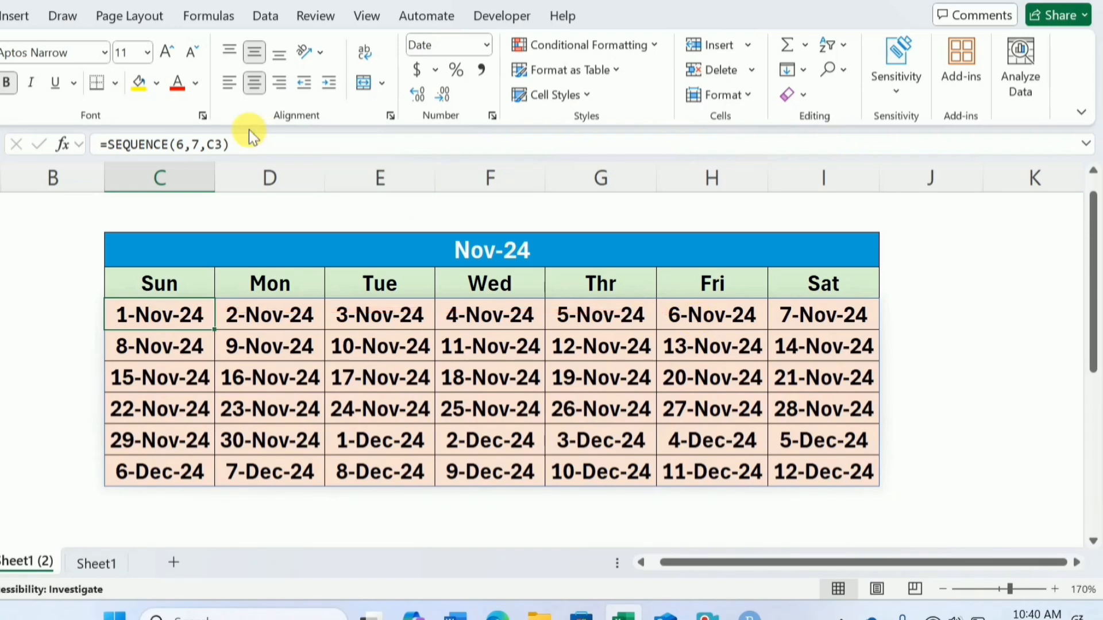
Extend the start argument of the grid's formula so it reads =SEQUENCE(6,7,C3-WEEKDAY(C3)+1).
left_click(227, 146)
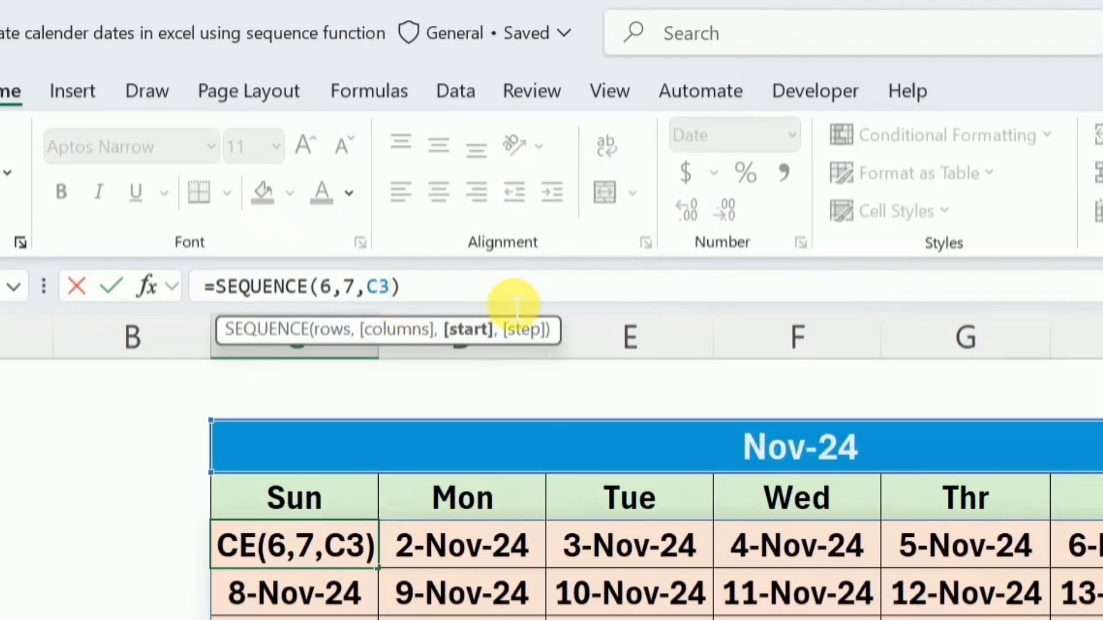
type("-weekday")
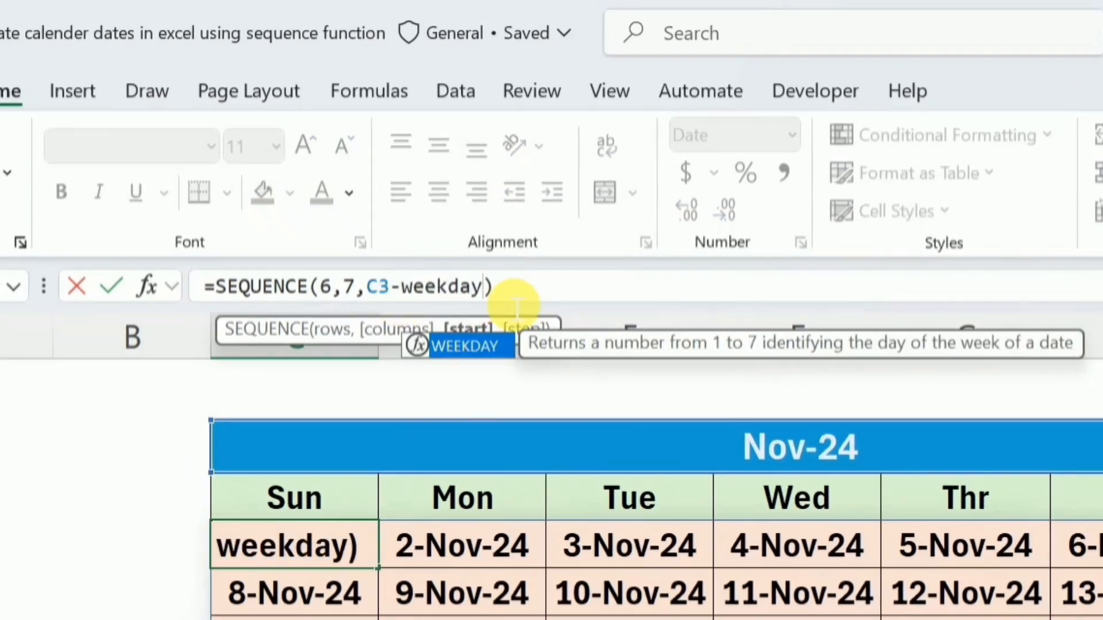
type("(")
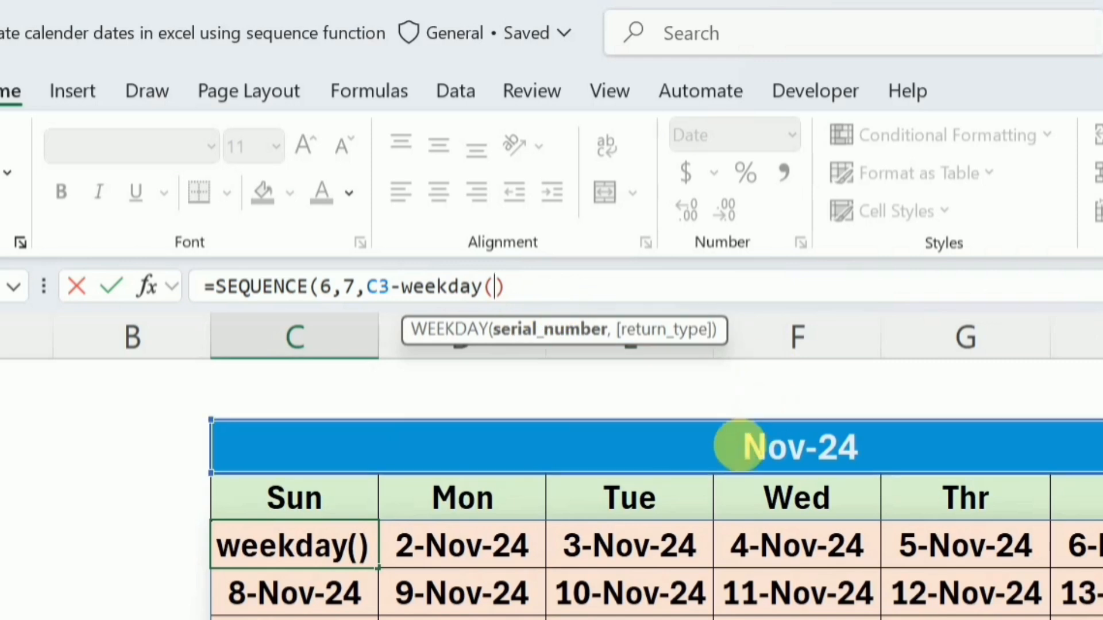
left_click(745, 458)
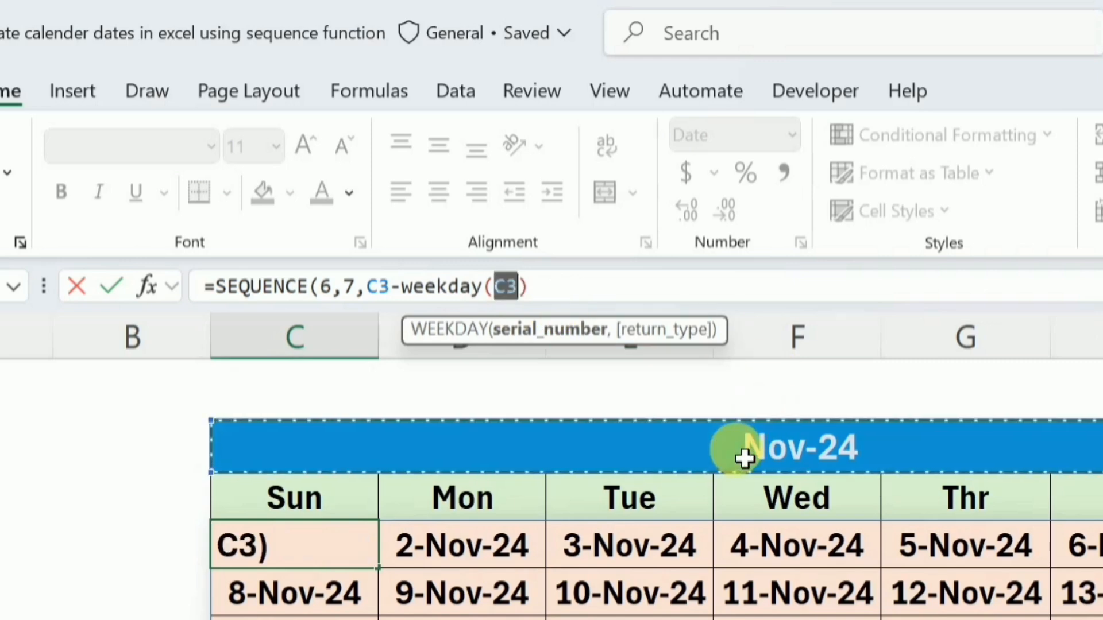
left_click(572, 298)
type(")")
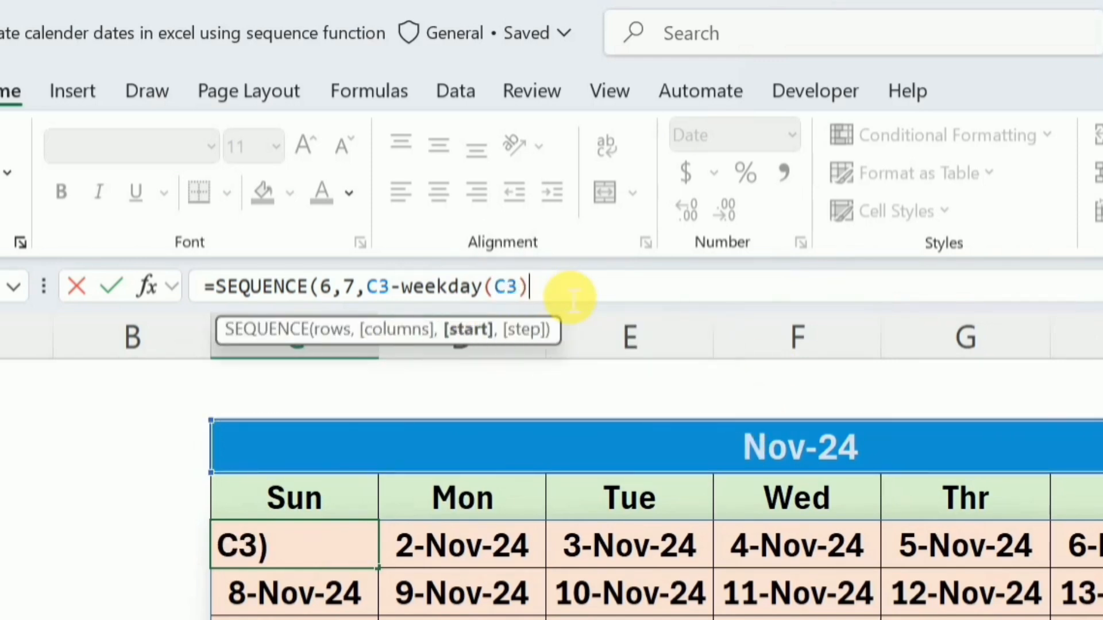
type("+1)")
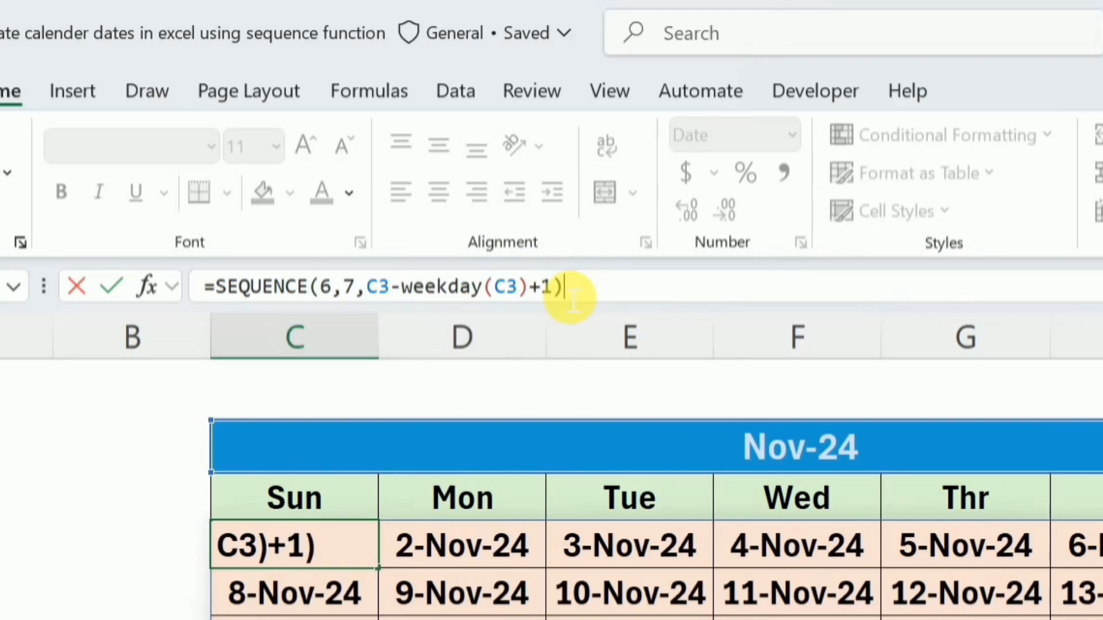
key("Return")
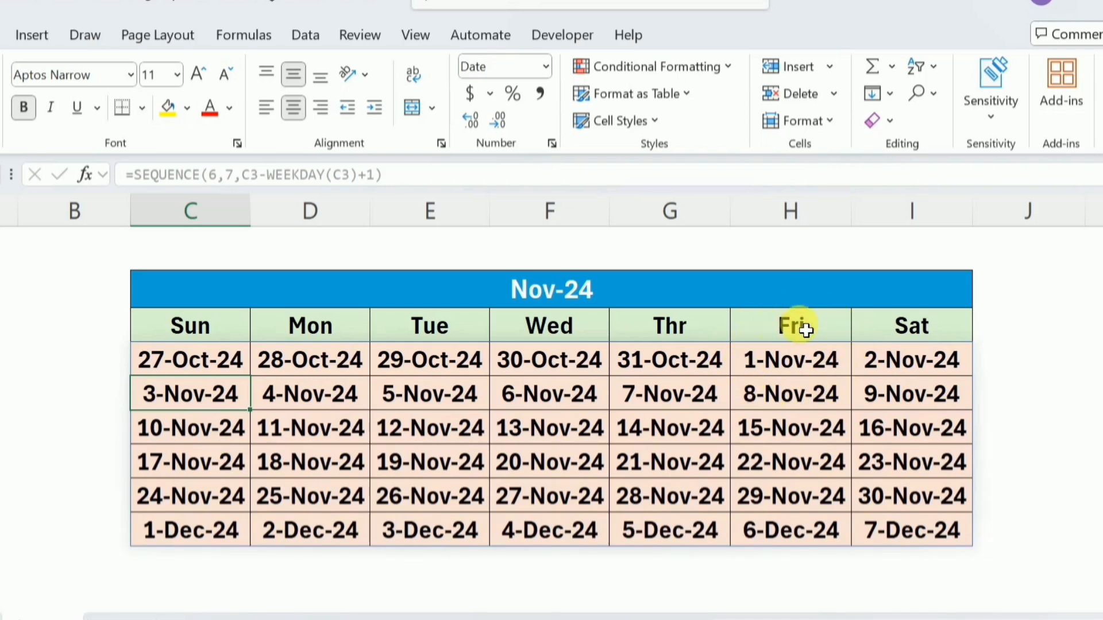
Set the month in the title cell's DATE formula to 12.
left_click(559, 293)
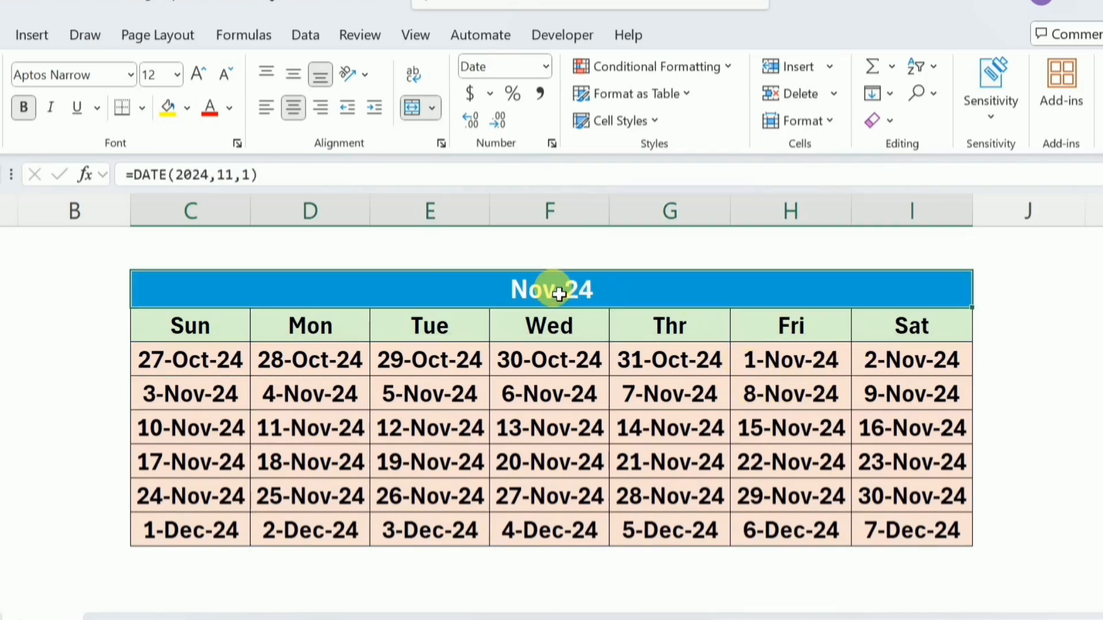
left_click(242, 183)
key("BackSpace")
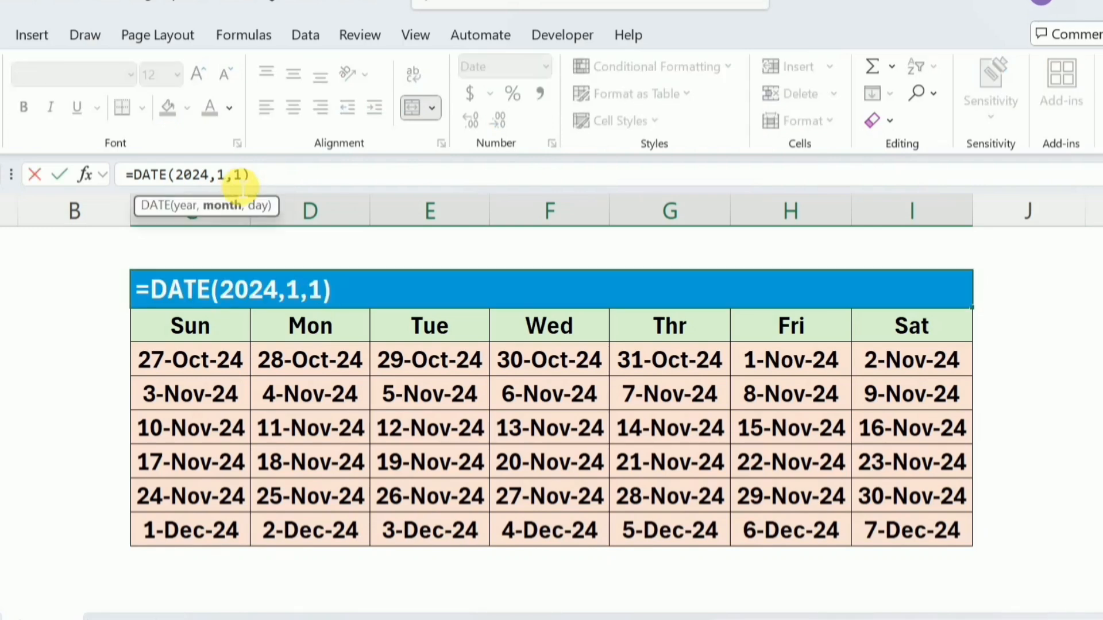
type("2")
key("Return")
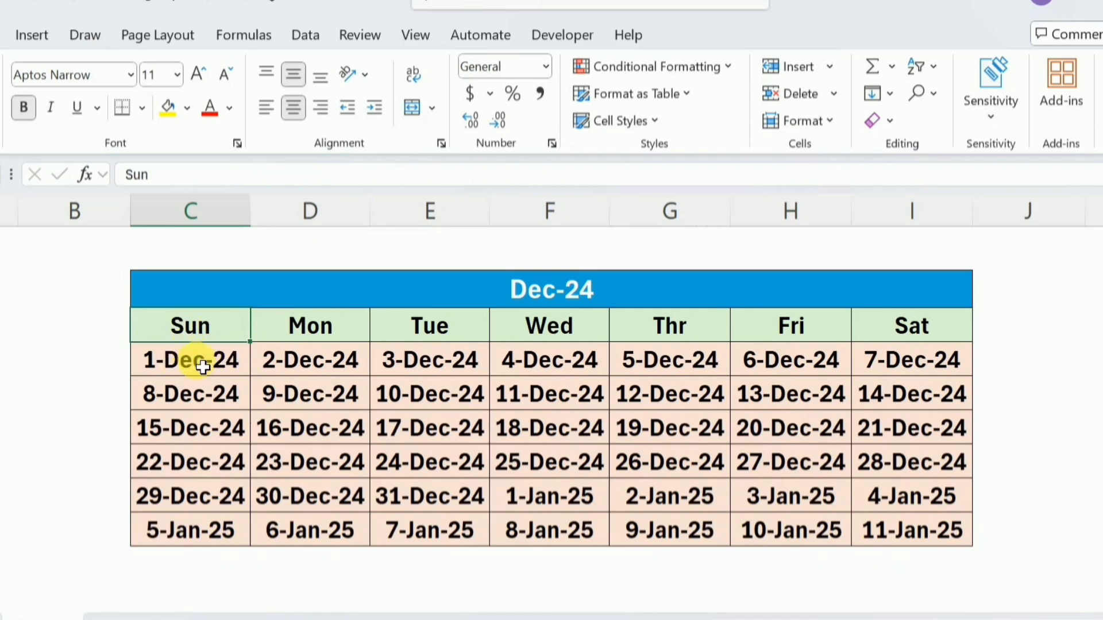
Apply the custom number format dd to all the dates in the calendar grid below the weekday headers.
left_click(203, 366)
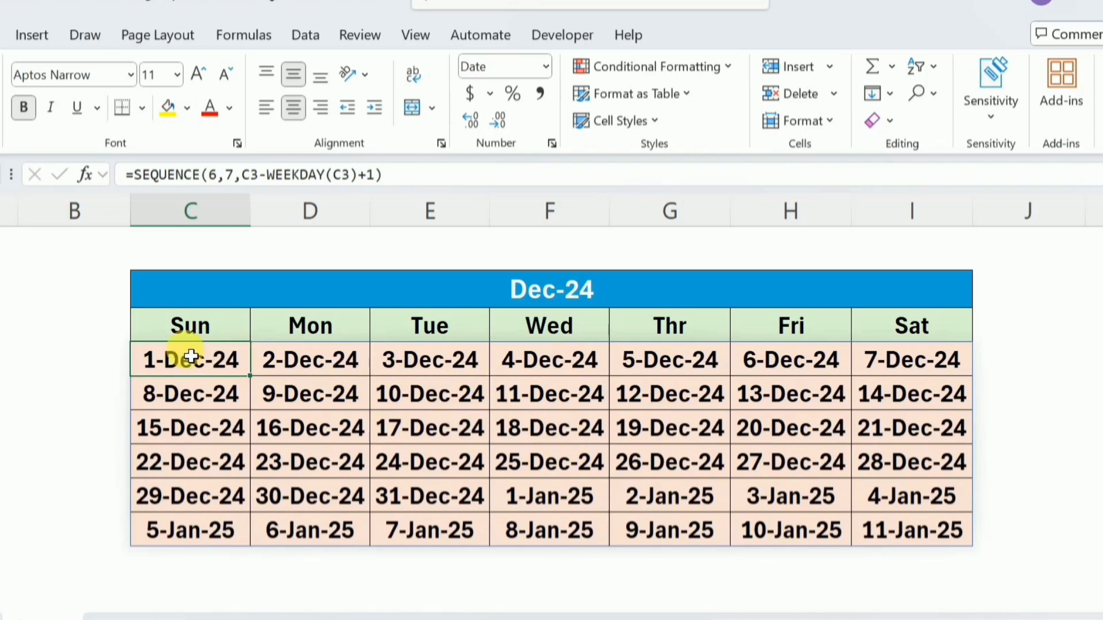
mouse_move(181, 357)
left_mouse_down()
mouse_move(439, 426)
mouse_move(849, 492)
mouse_move(887, 524)
left_mouse_up()
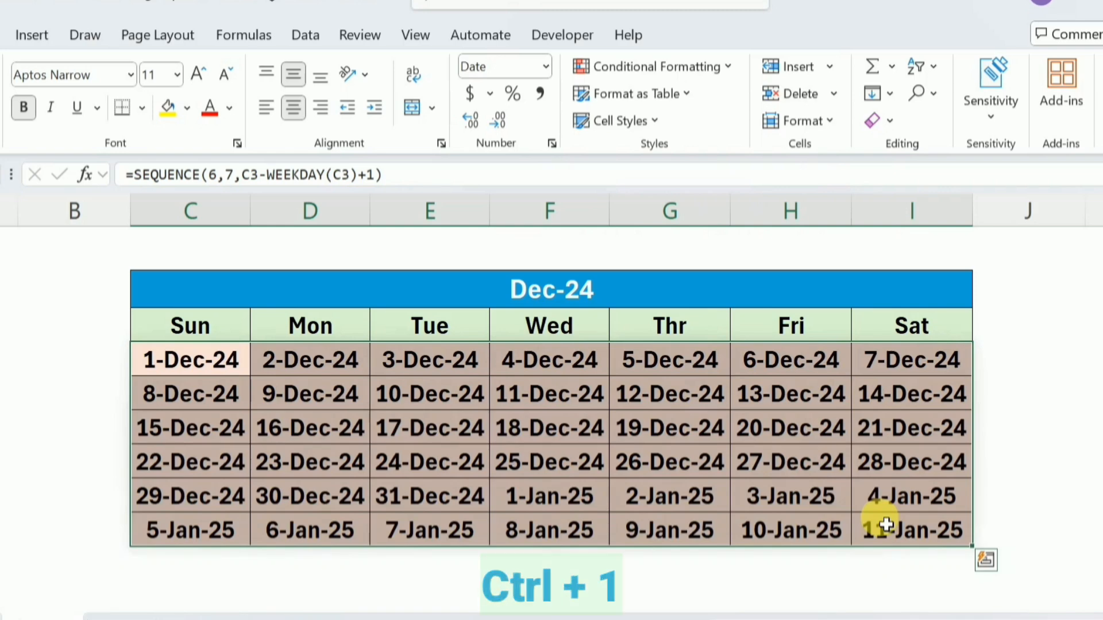
key("ctrl+1")
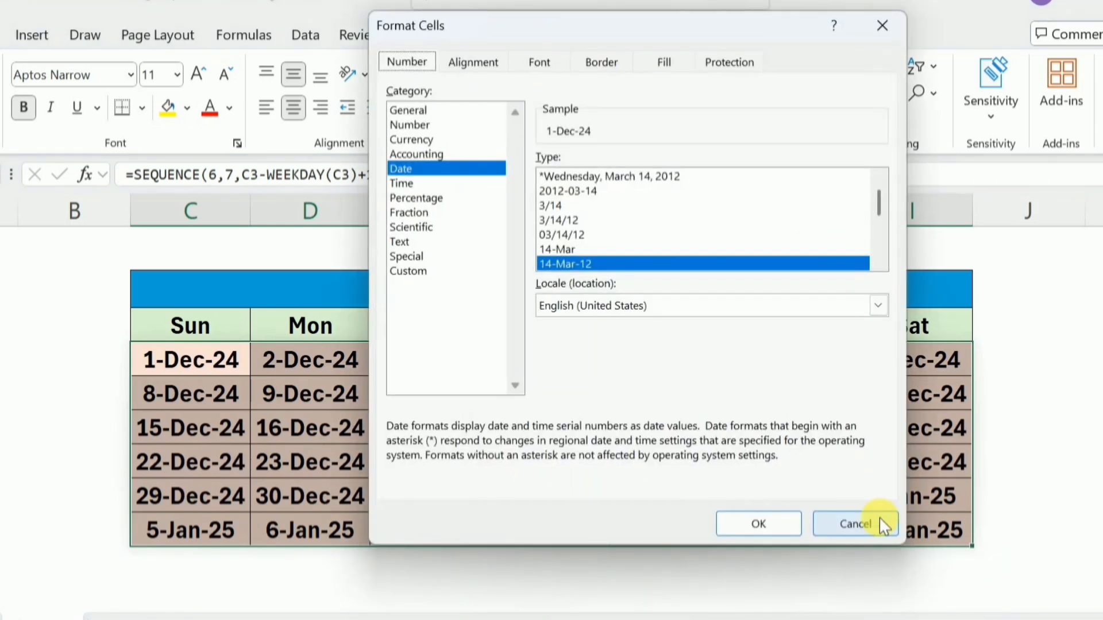
scroll(541, 258, "down", 3)
left_click(438, 274)
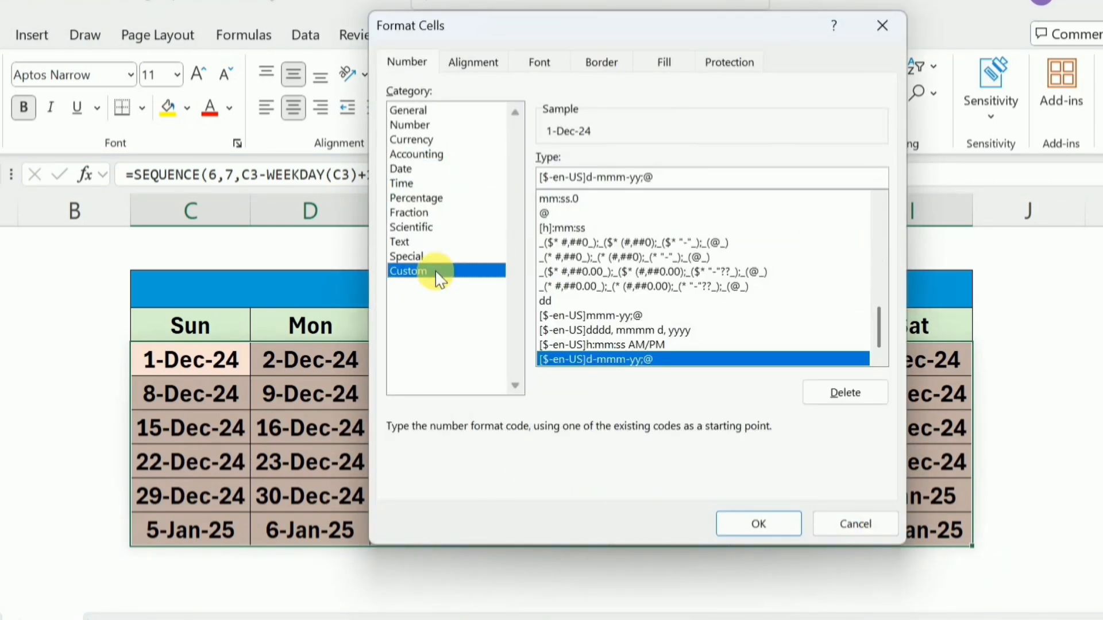
left_click(677, 188)
key("BackSpace")
key("BackSpace")
key("BackSpace")
key("BackSpace")
key("BackSpace")
key("BackSpace")
key("BackSpace")
key("BackSpace")
key("BackSpace")
key("BackSpace")
key("BackSpace")
key("BackSpace")
key("BackSpace")
key("BackSpace")
key("BackSpace")
key("BackSpace")
key("BackSpace")
key("BackSpace")
key("BackSpace")
type("d")
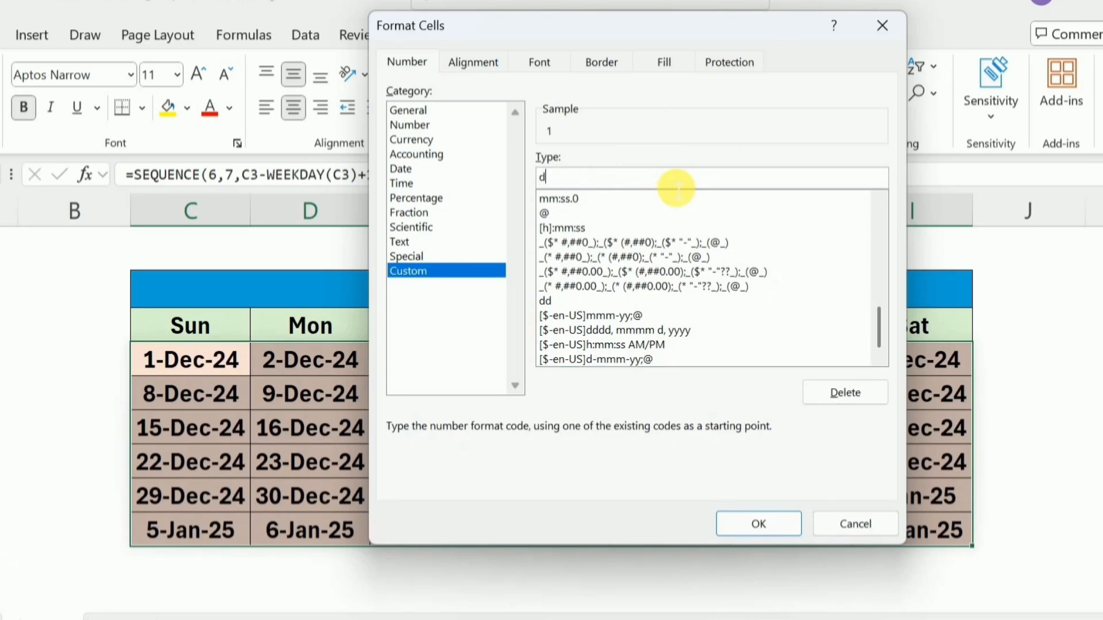
type("d")
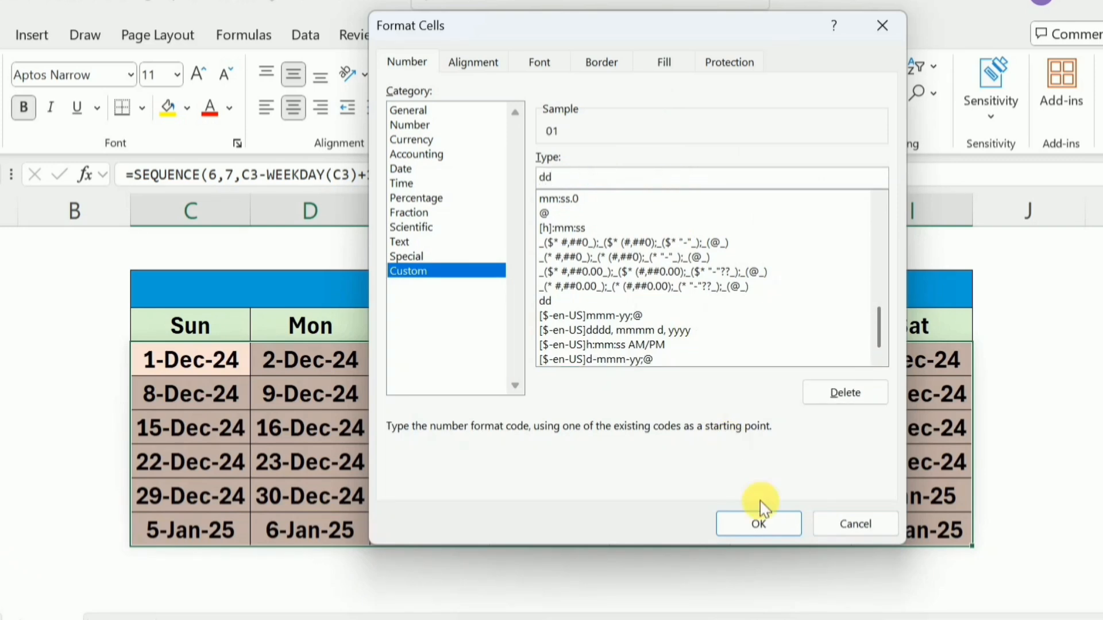
left_click(760, 524)
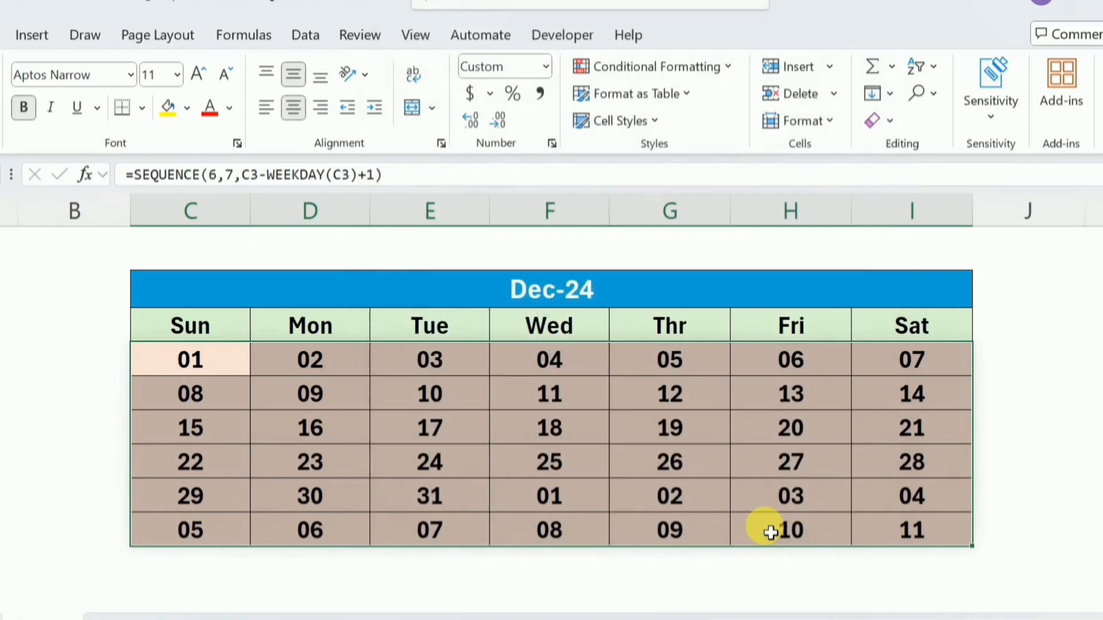
Create a formula-based conditional formatting rule for the whole calendar grid with the formula =month(C5)<>month($C$3).
left_click(238, 377)
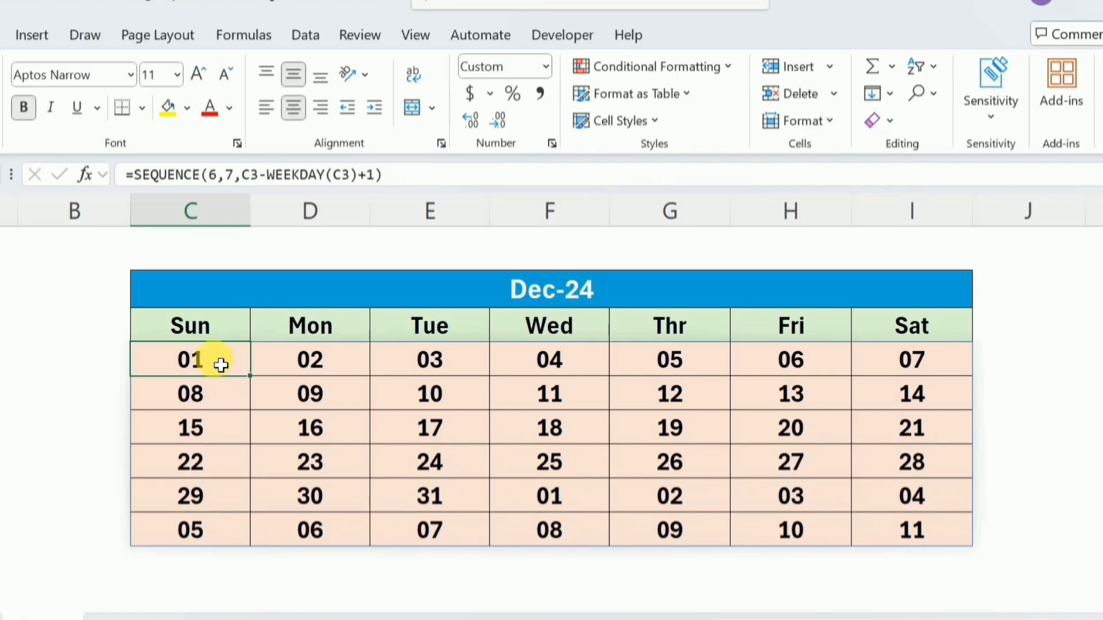
left_click_drag(585, 471, 923, 525)
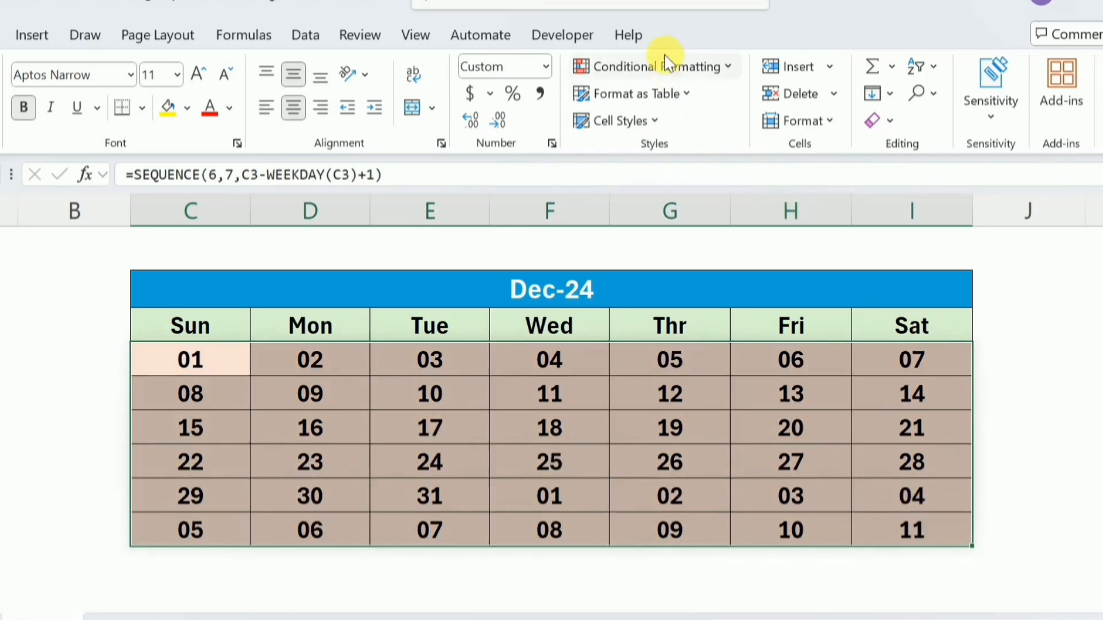
left_click(711, 68)
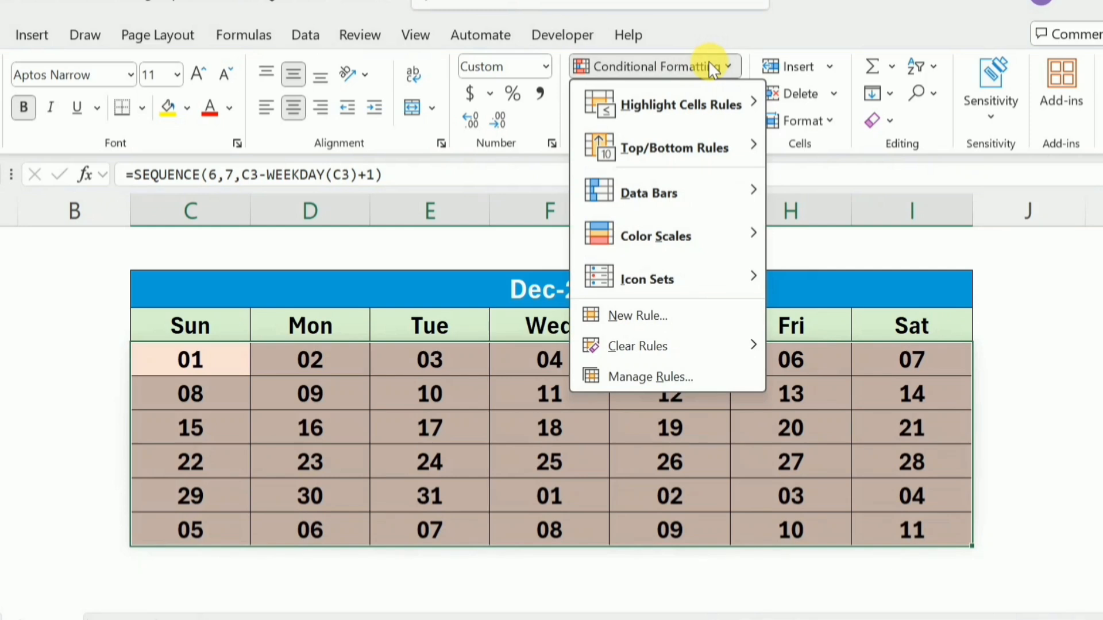
left_click(644, 315)
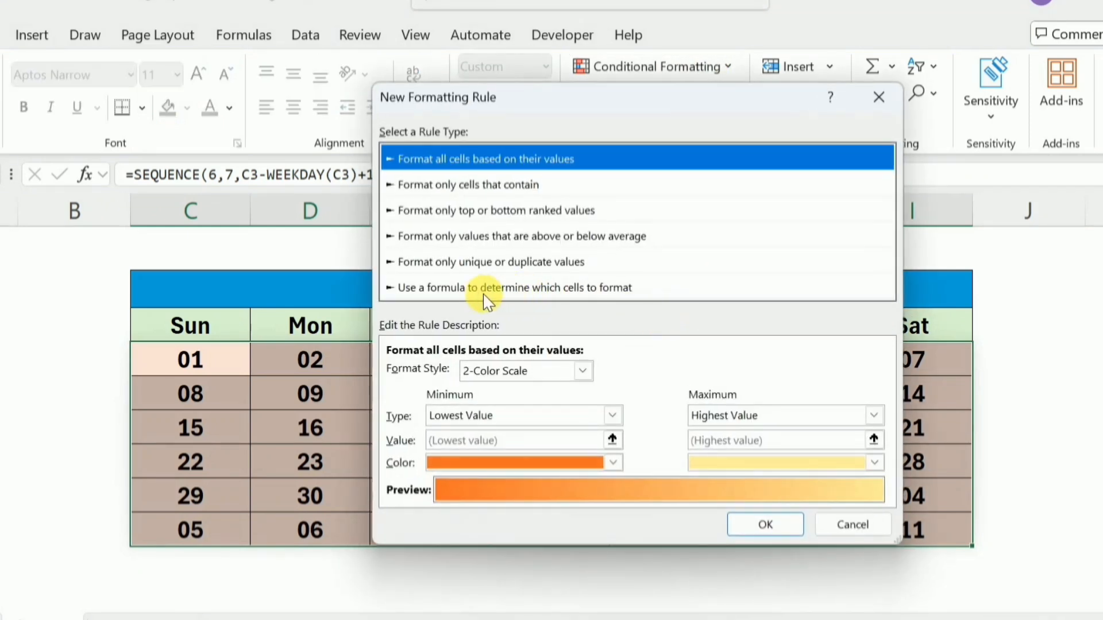
left_click(523, 288)
left_click(460, 377)
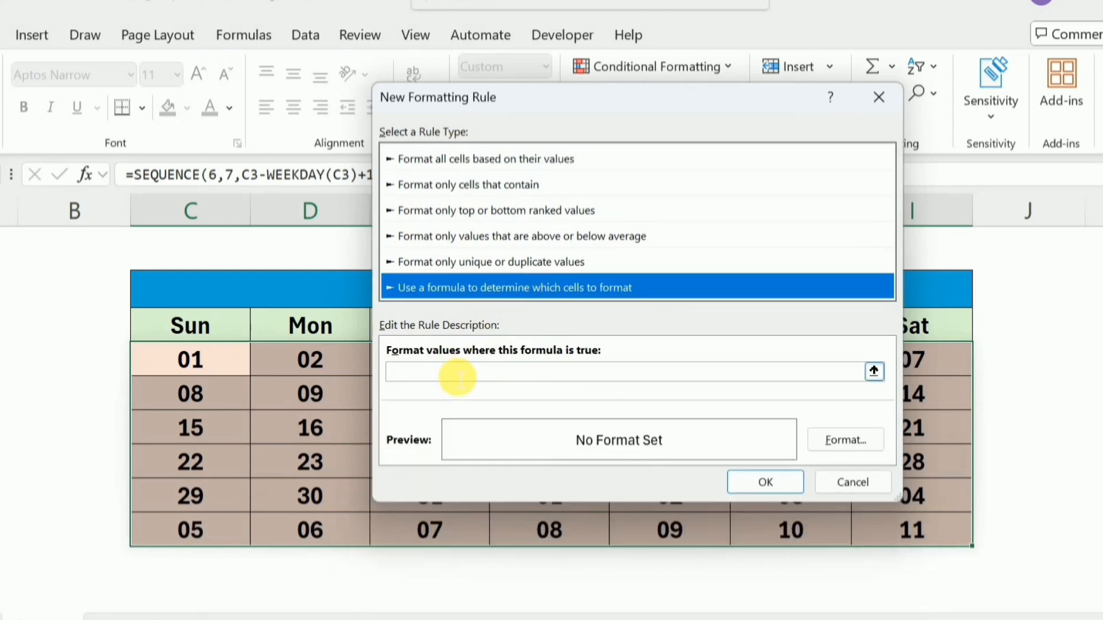
left_click(460, 376)
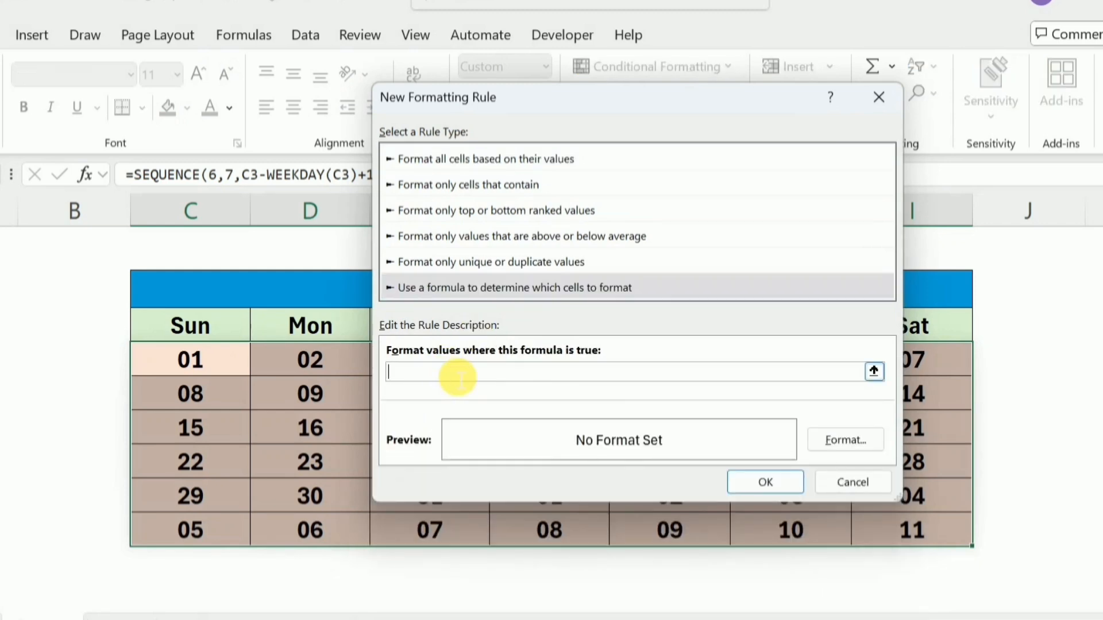
type("=month(")
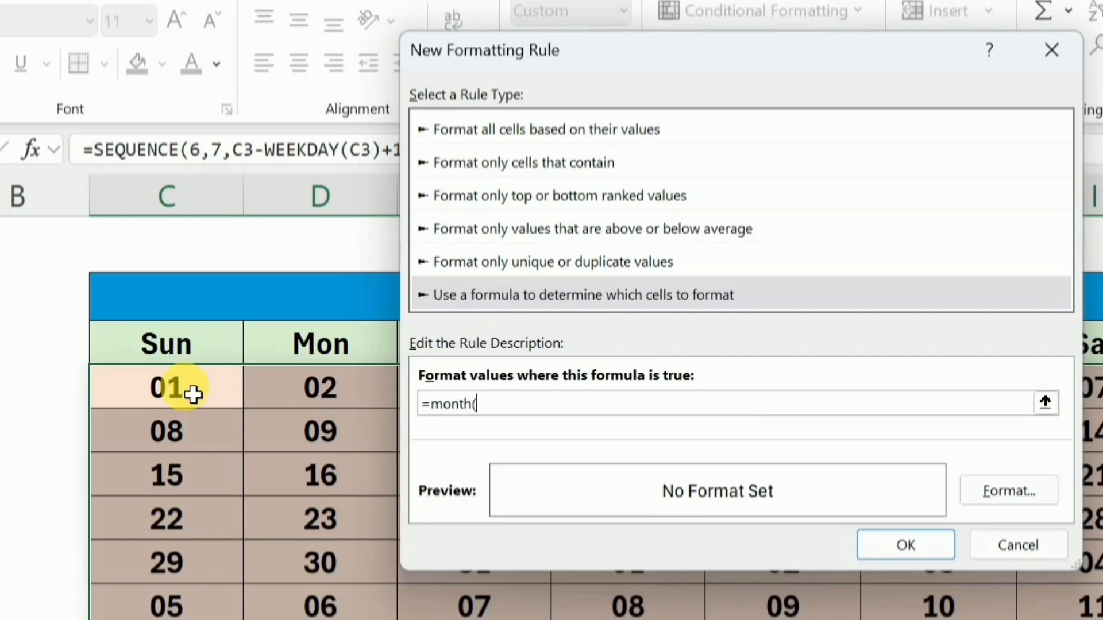
type("C5")
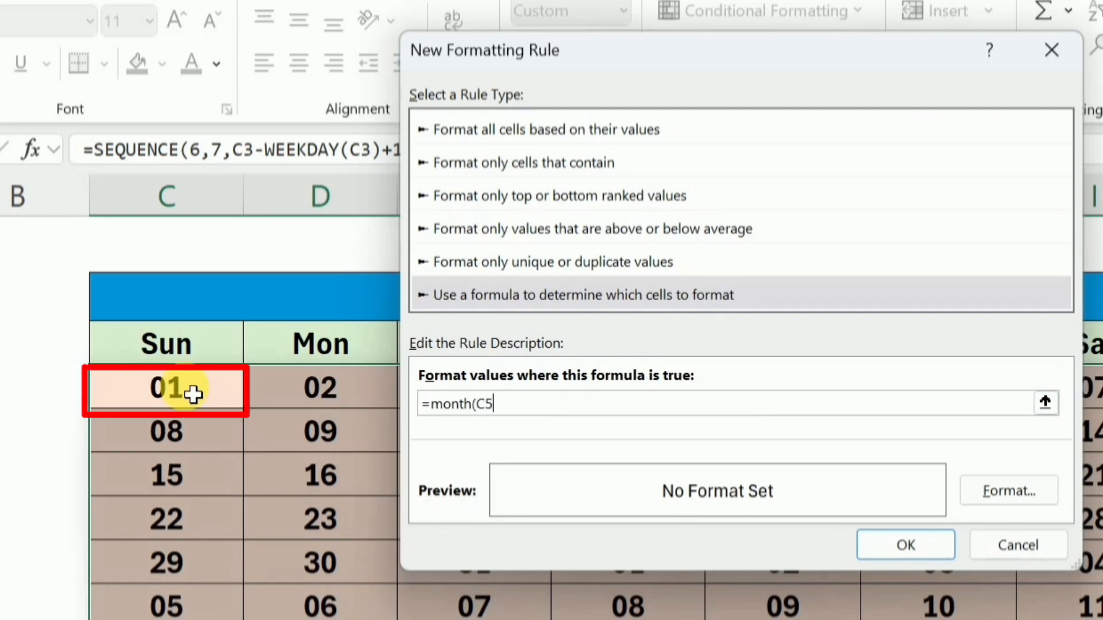
type(")<>")
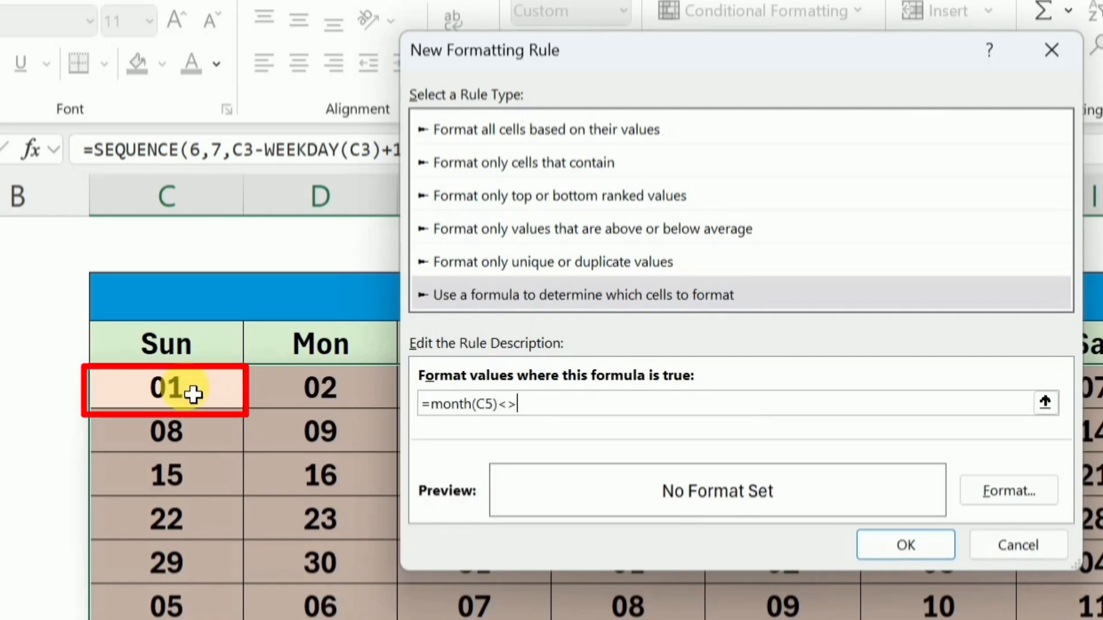
type("month(")
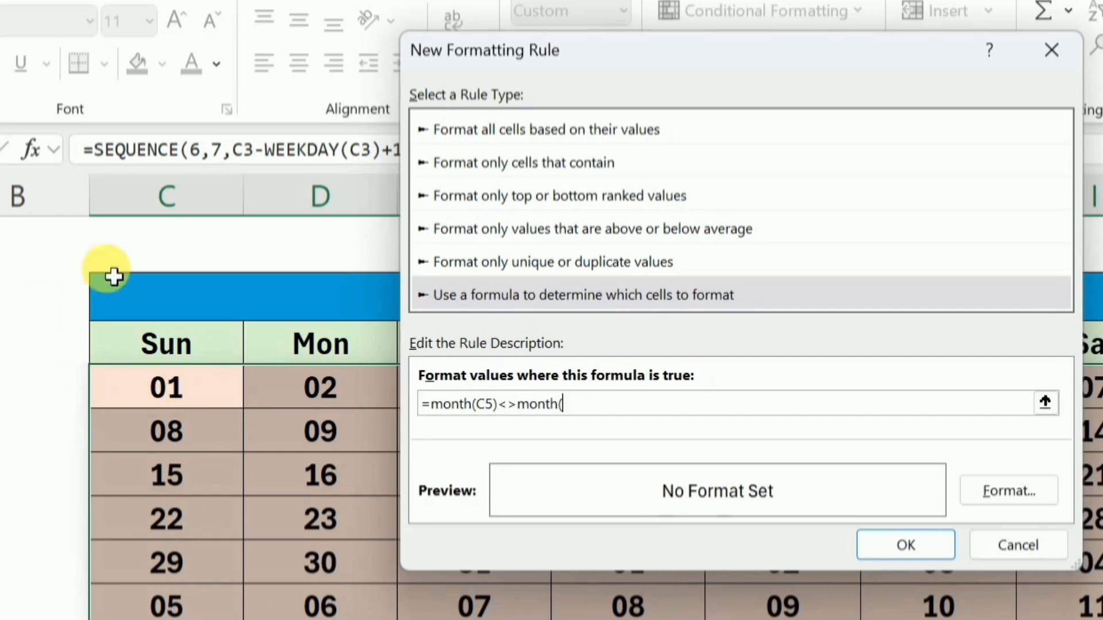
left_click(216, 298)
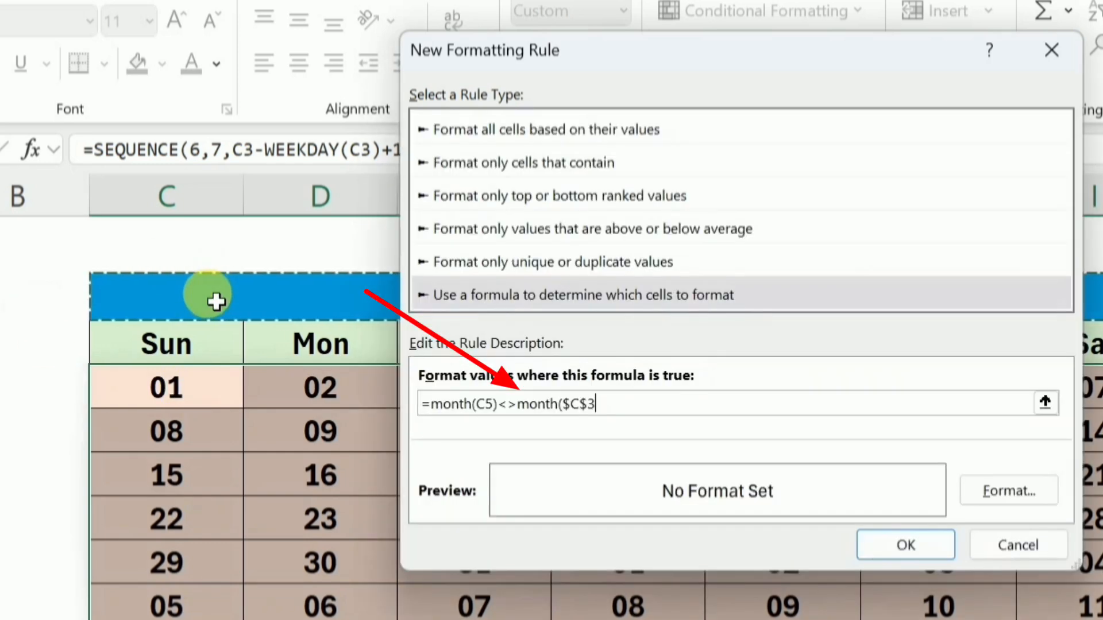
type(")")
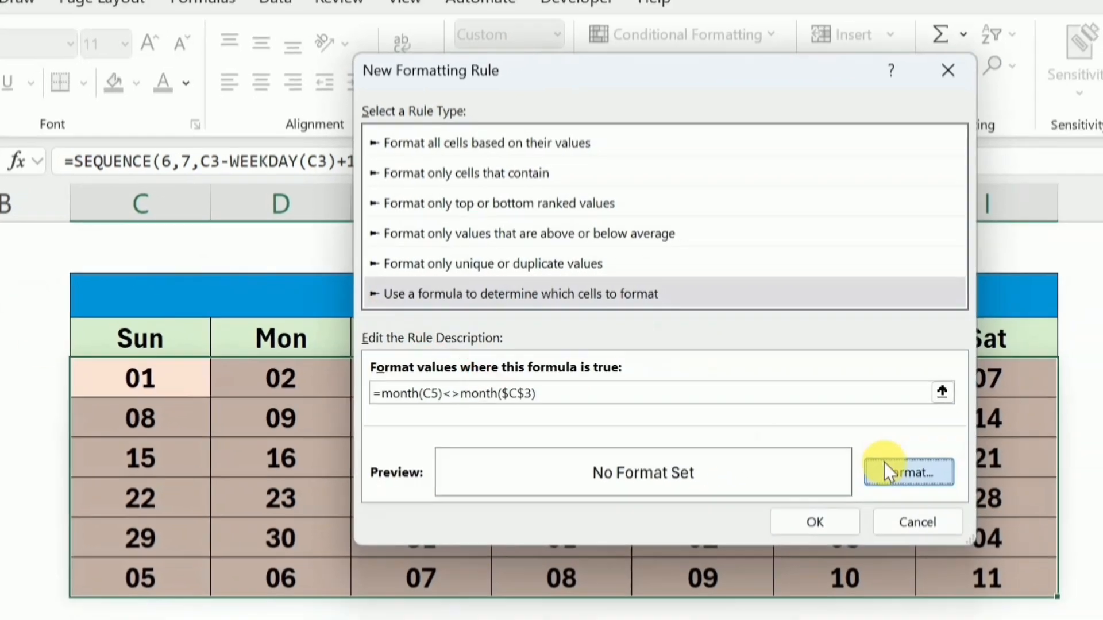
Give the rule a light gray fill and a medium gray font color, and apply it to the calendar grid.
left_click(971, 487)
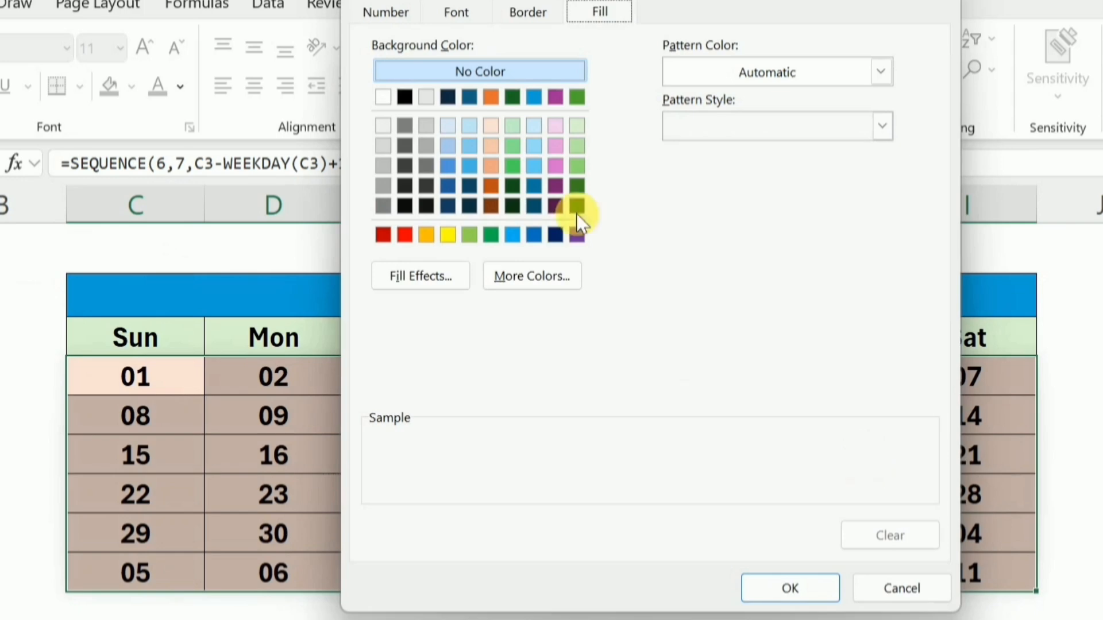
left_click(383, 145)
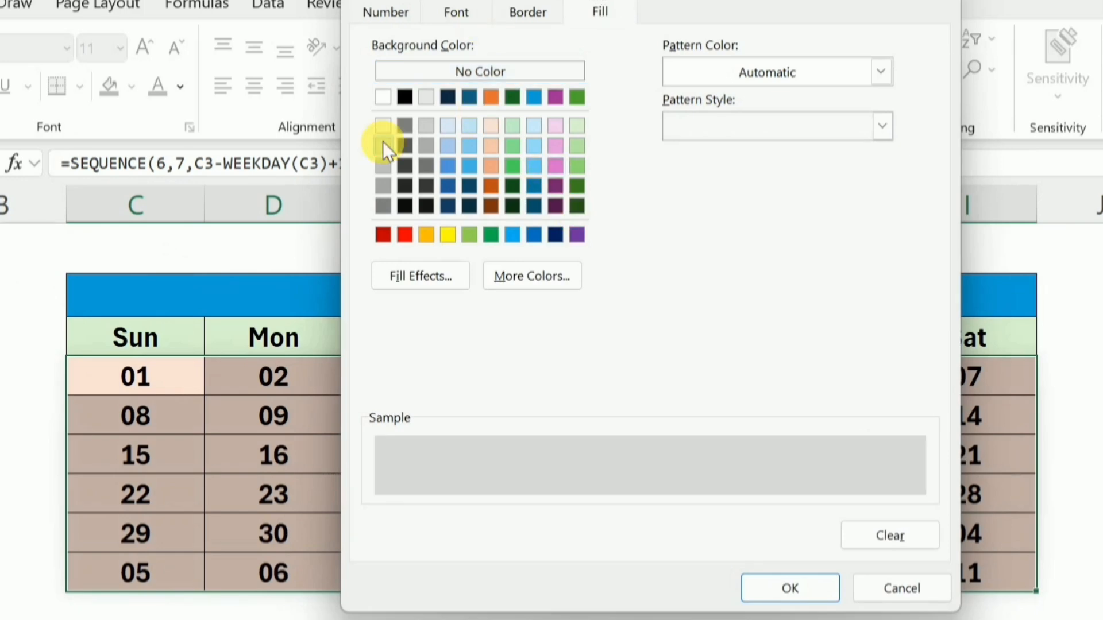
left_click(456, 13)
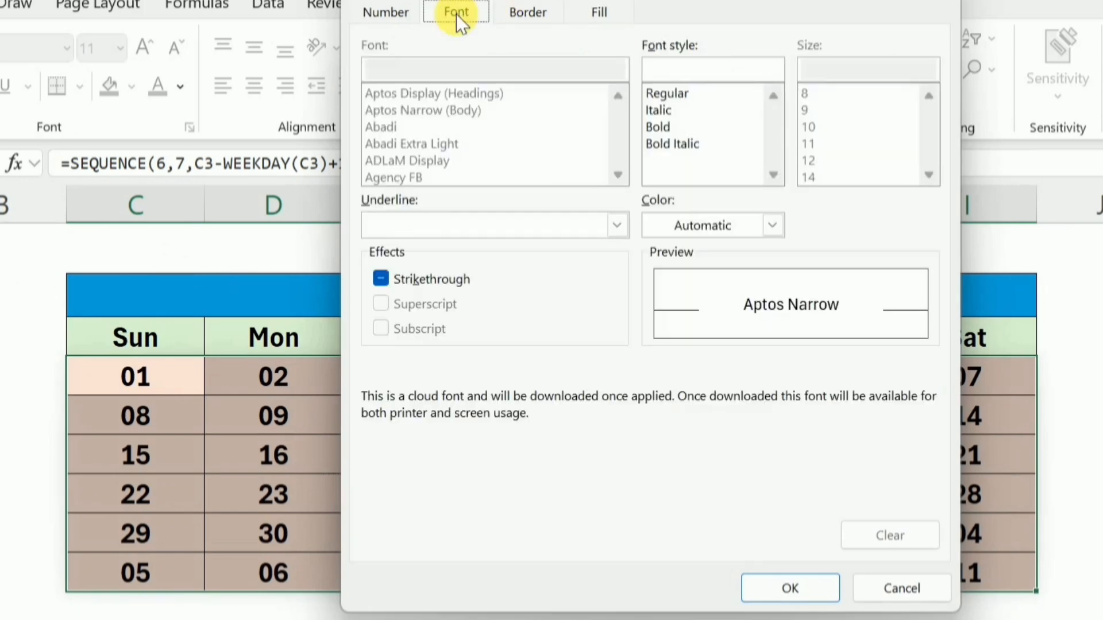
left_click(772, 225)
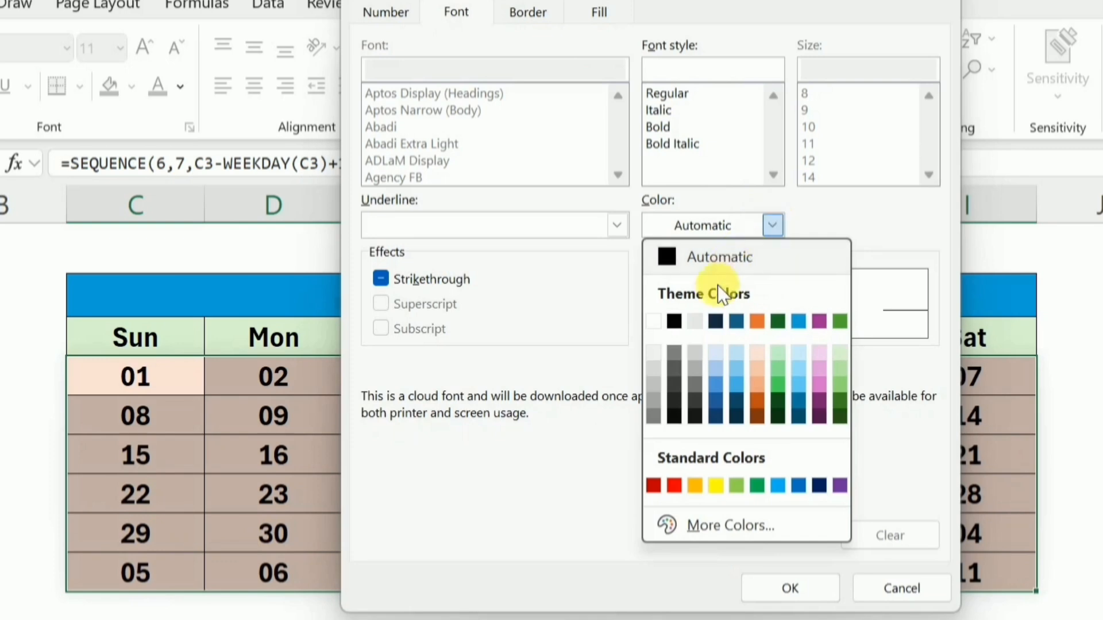
left_click(655, 400)
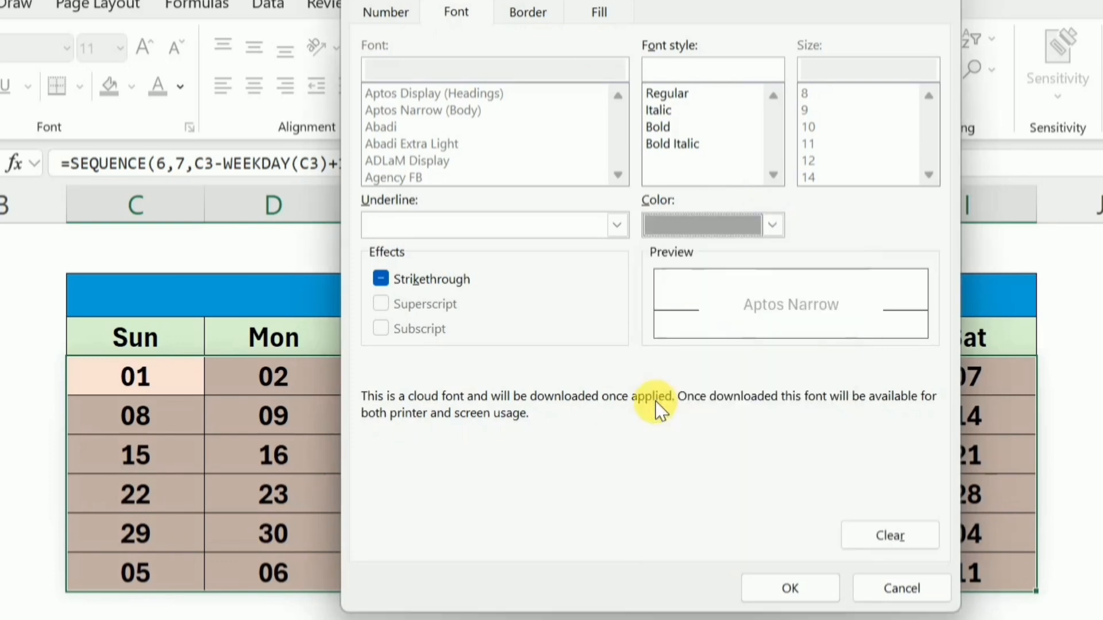
left_click(784, 587)
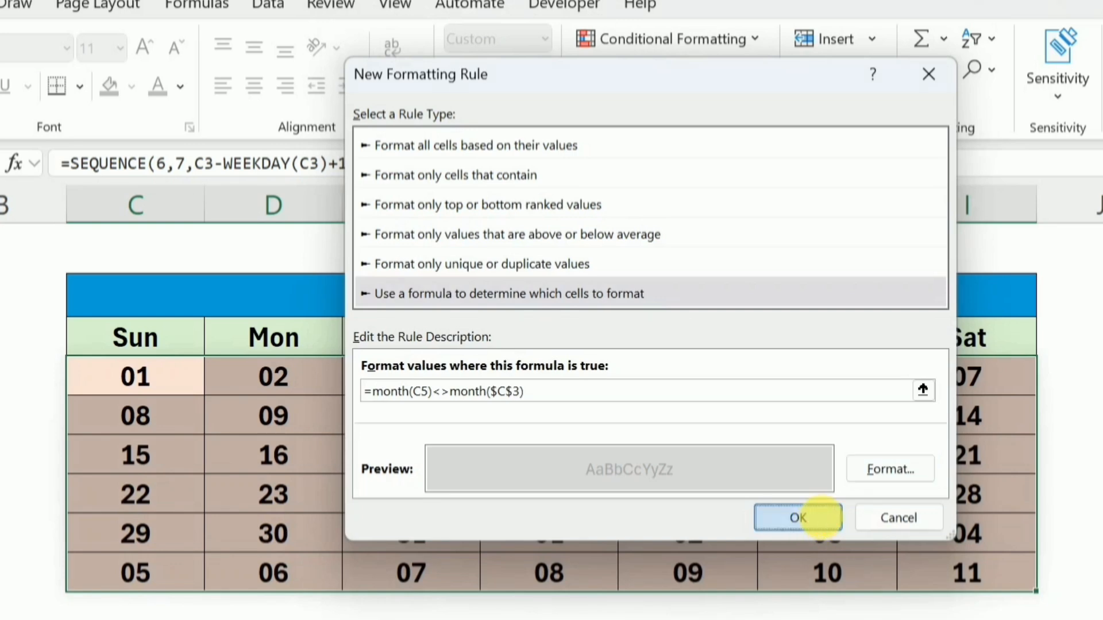
left_click(811, 521)
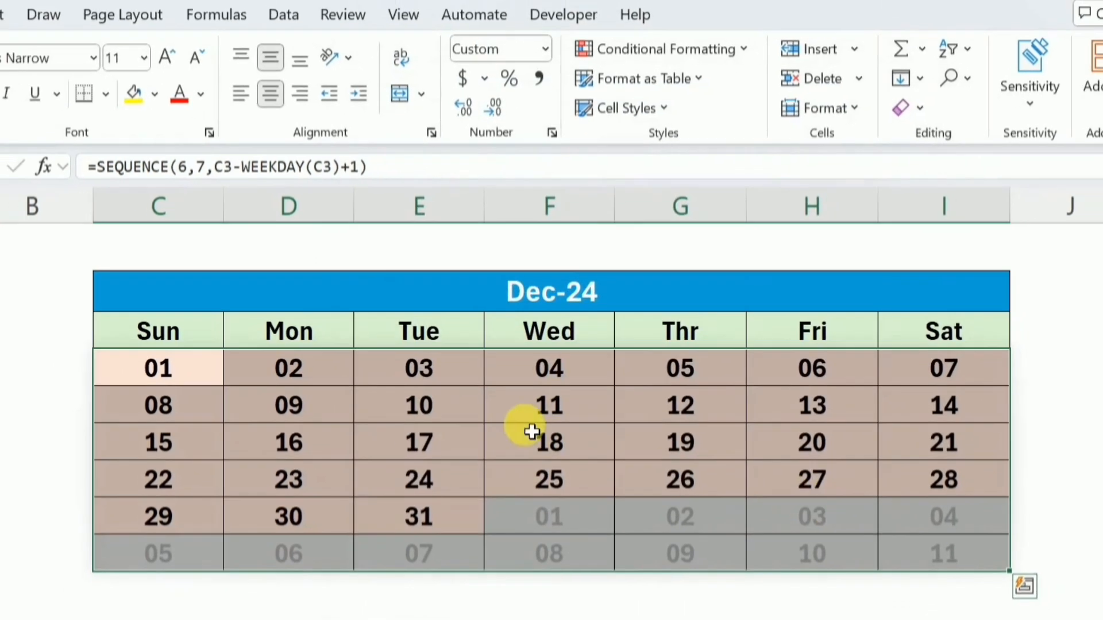
left_click(212, 377)
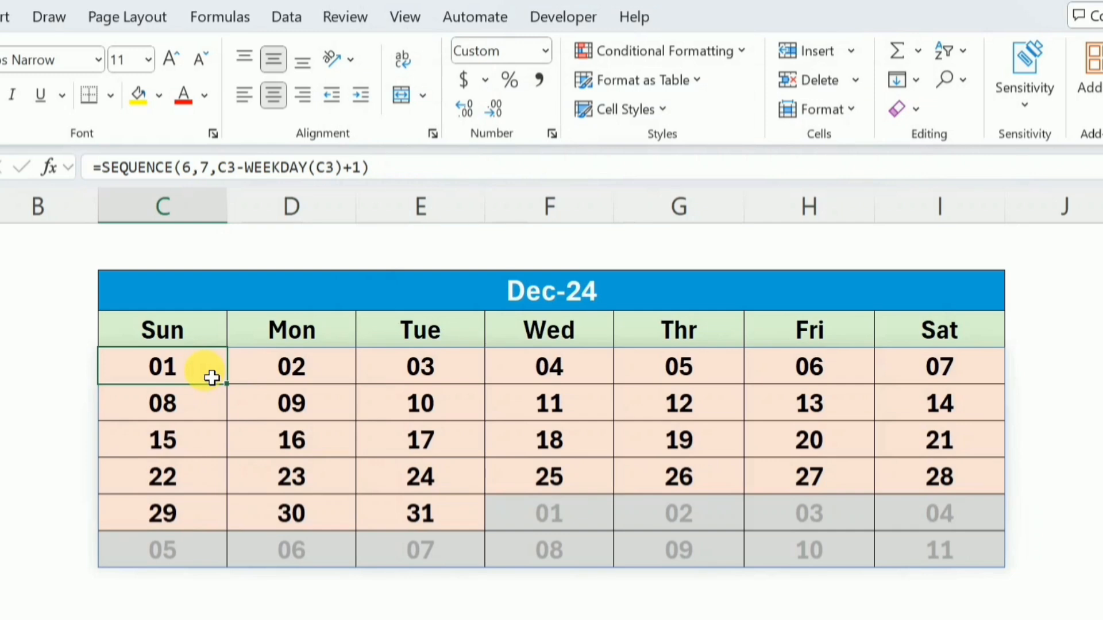
Set the month in the title cell's DATE formula to 11.
left_click(218, 291)
left_click(215, 168)
key("BackSpace")
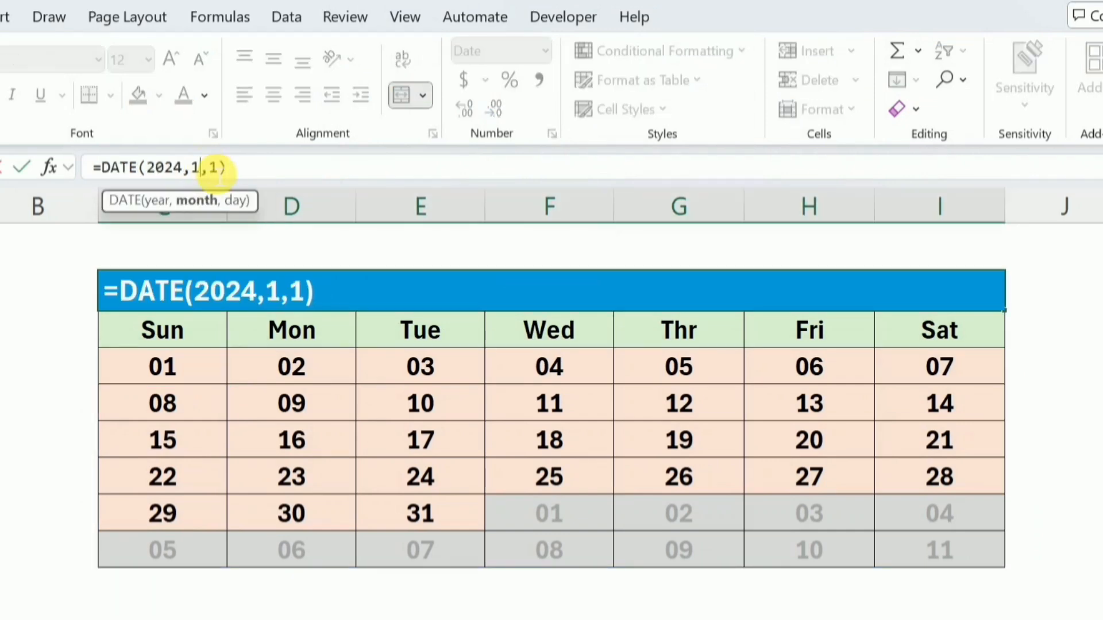
type("1")
left_click(550, 404)
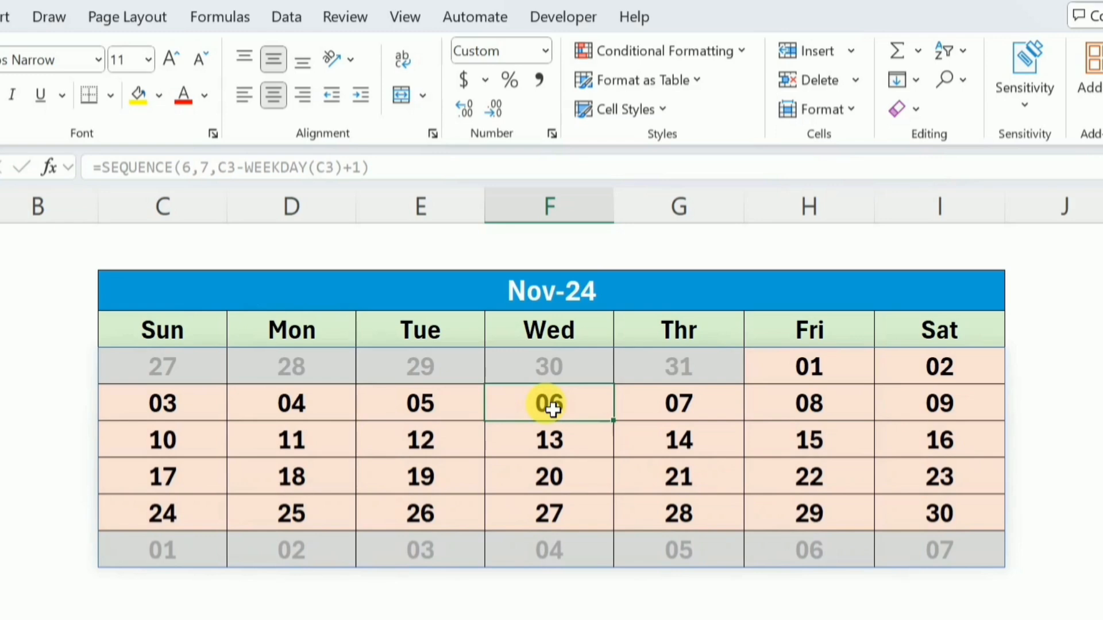
Insert a spin button form control in column J, beside the calendar's title and header rows.
left_click(439, 301)
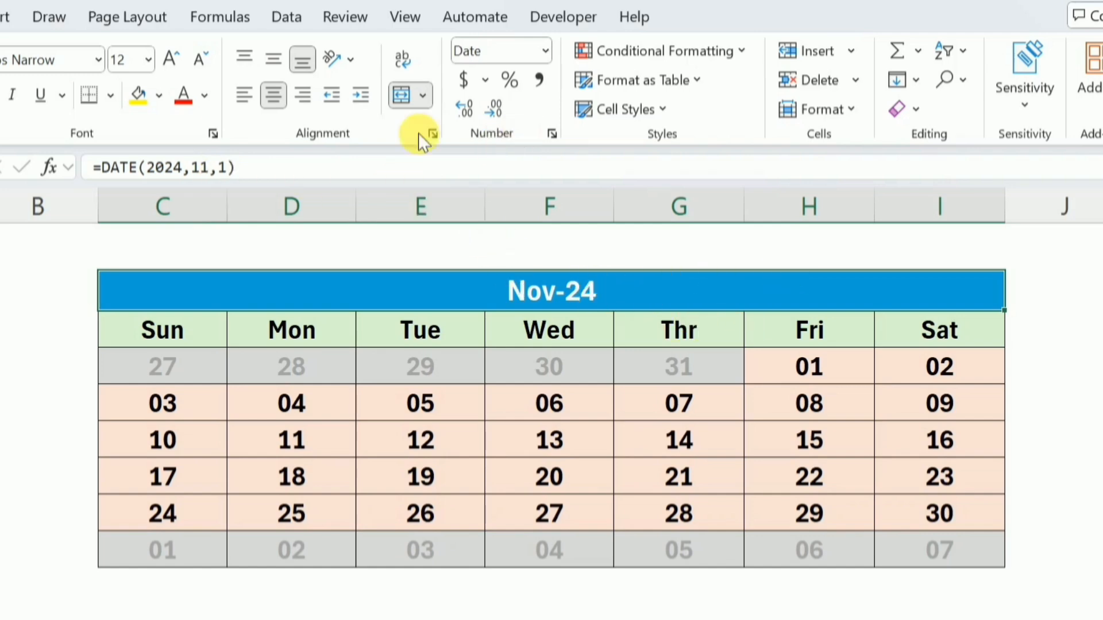
left_click(540, 17)
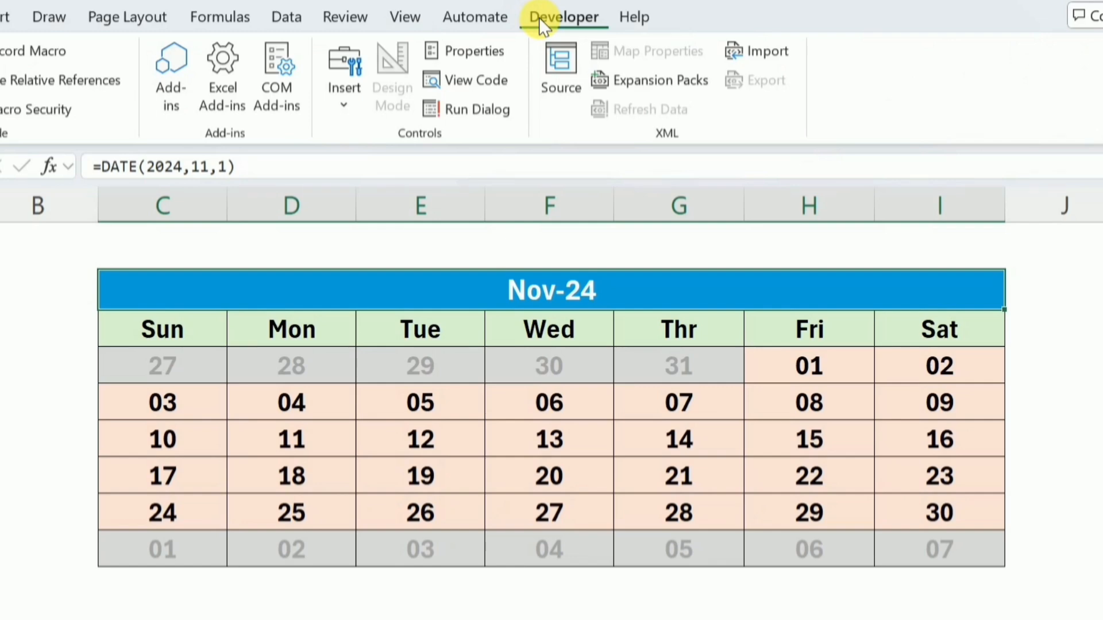
left_click(345, 105)
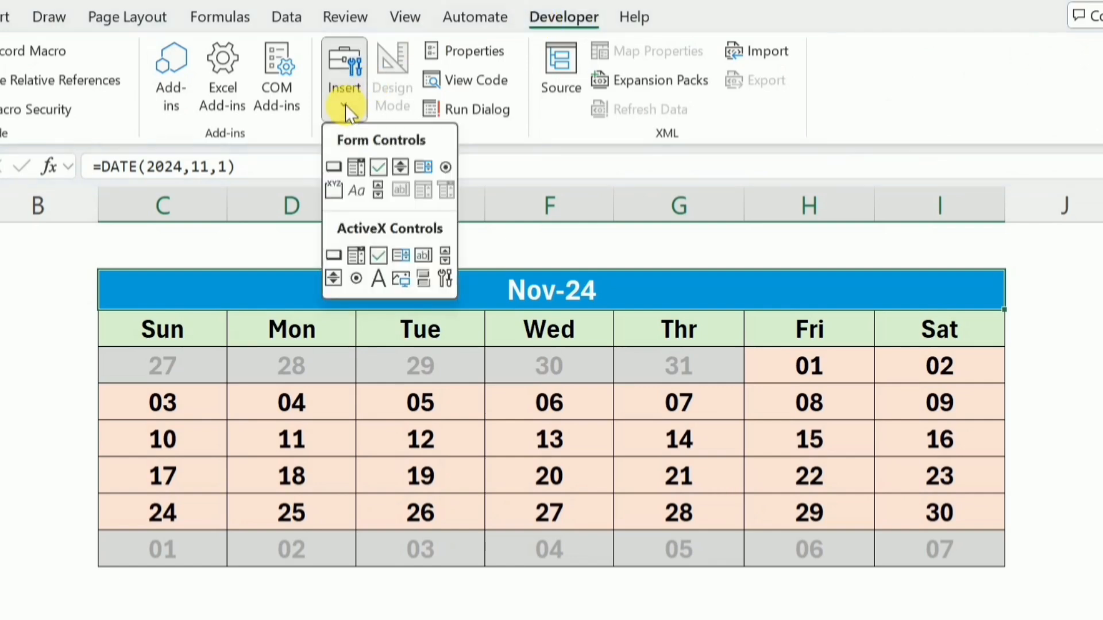
left_click(398, 167)
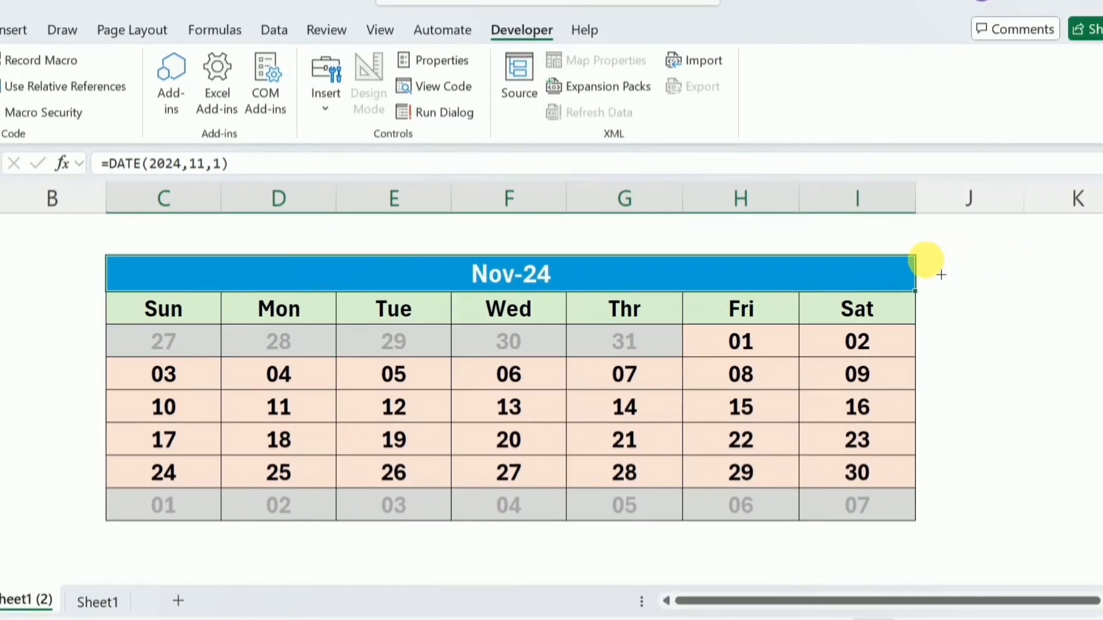
left_click_drag(948, 270, 1002, 357)
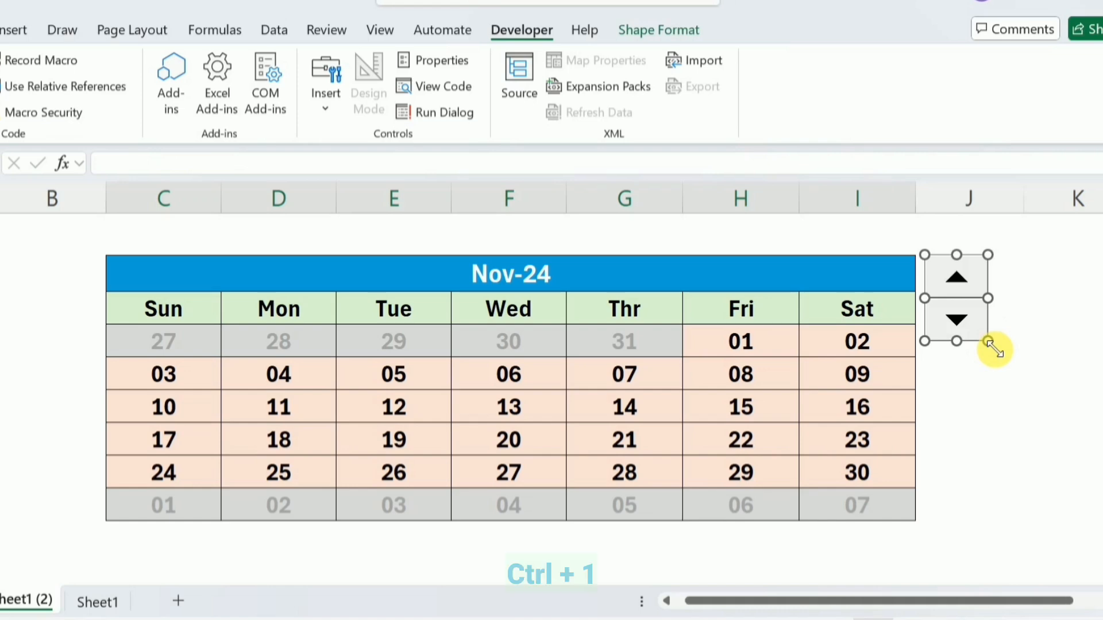
Set the spin button's current and minimum values to 1, its maximum to 12, and link it to cell A2.
key("ctrl+1")
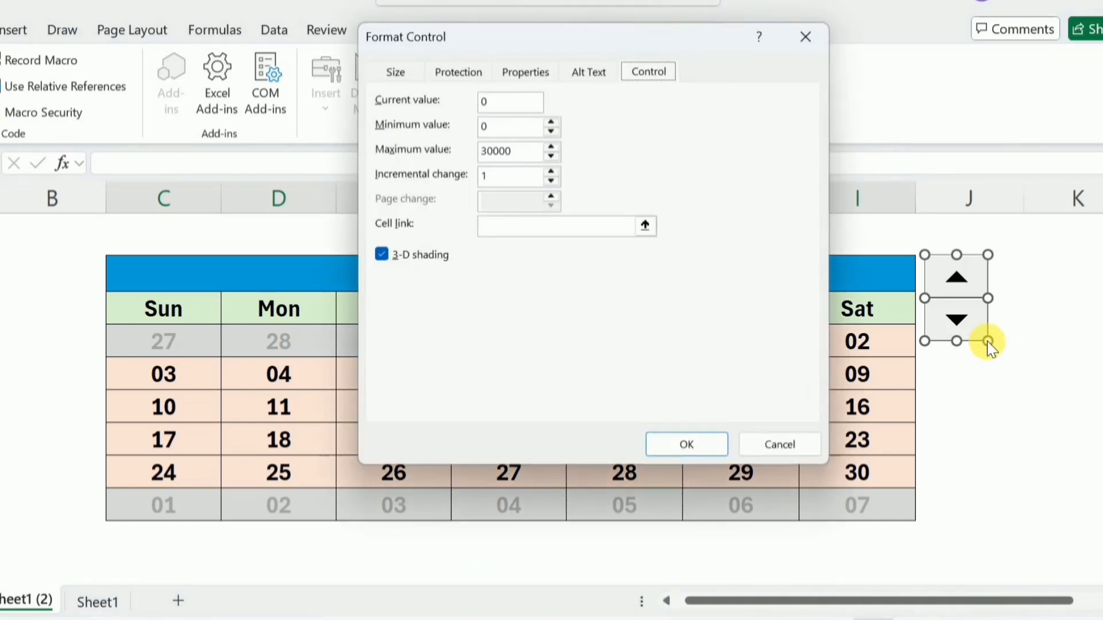
left_click(501, 101)
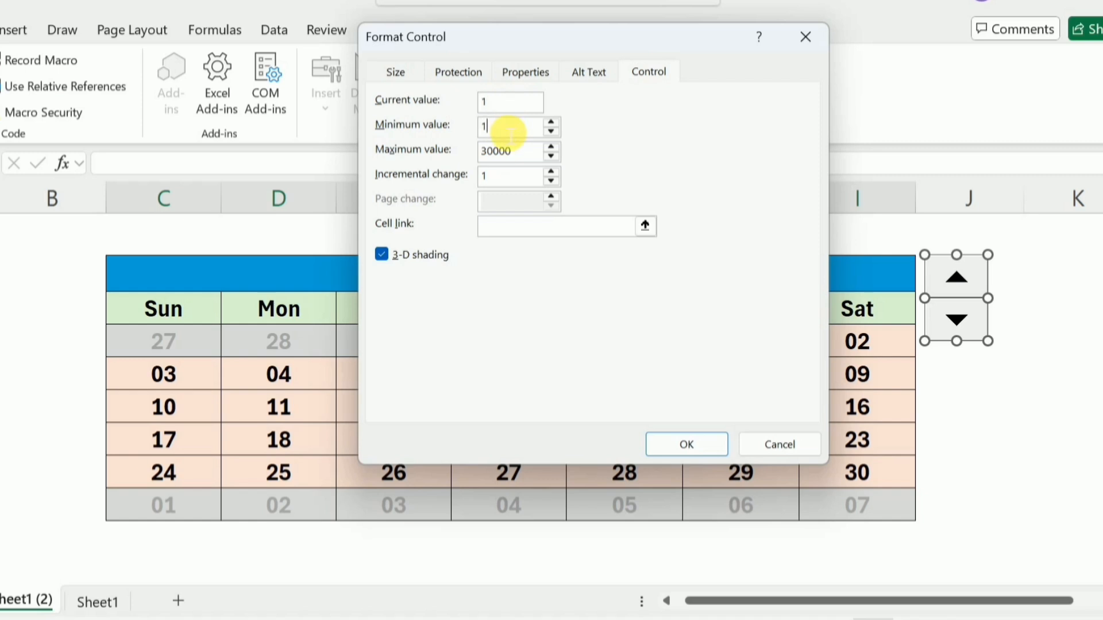
left_click(509, 150)
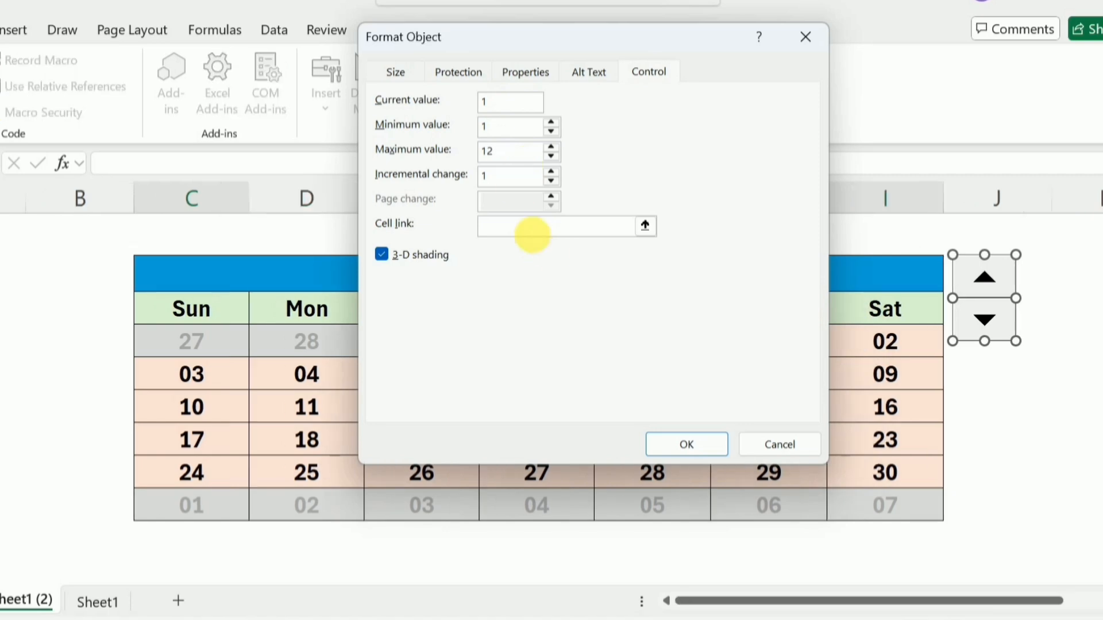
left_click(525, 227)
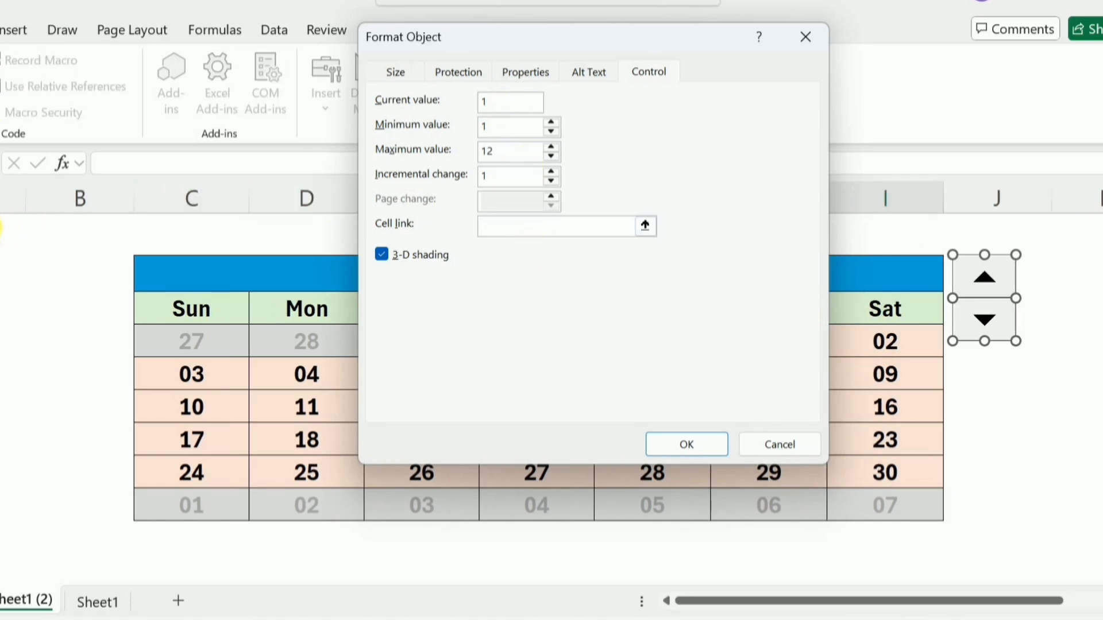
left_click(0, 248)
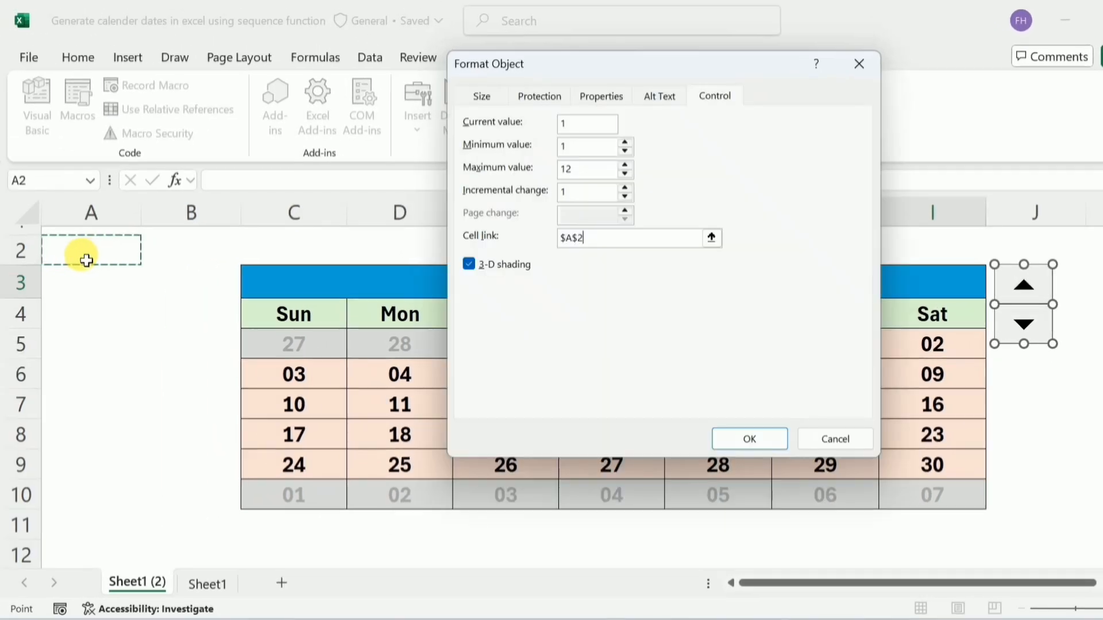
left_click(749, 440)
left_click(1035, 404)
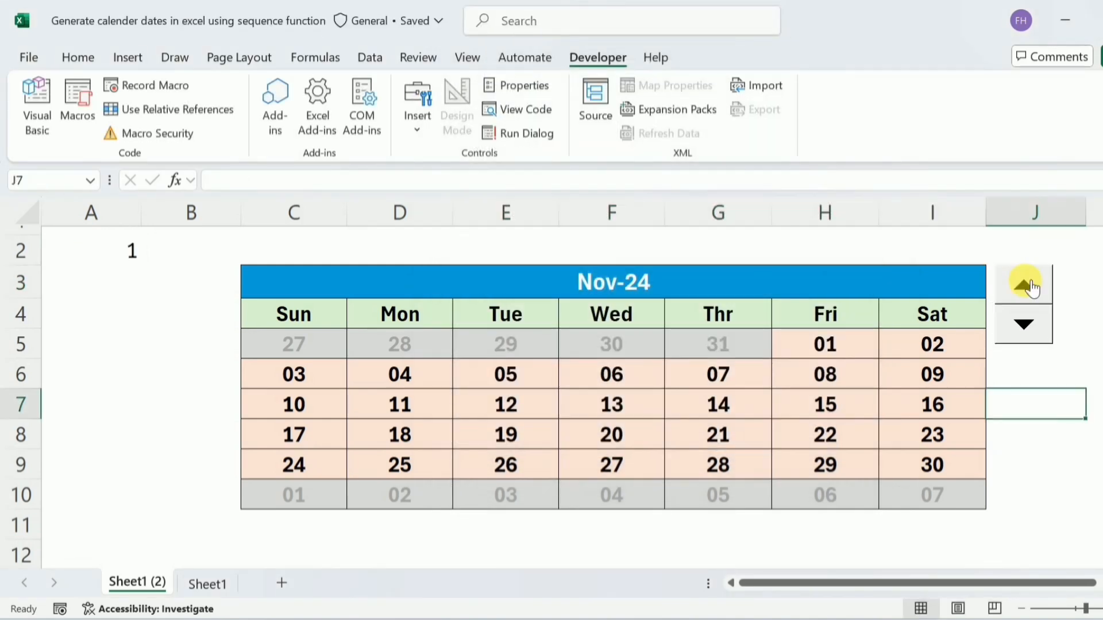
Raise the linked cell A2 to 8 with the spin button.
left_click(1028, 286)
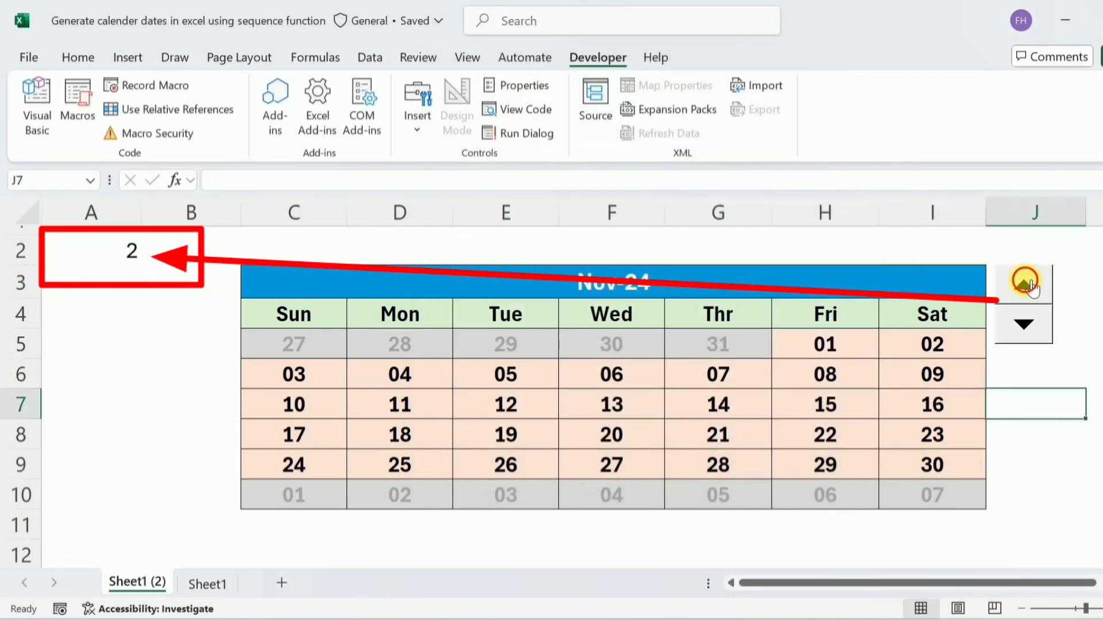
left_click(1028, 286)
left_click(1028, 285)
left_click(1028, 285)
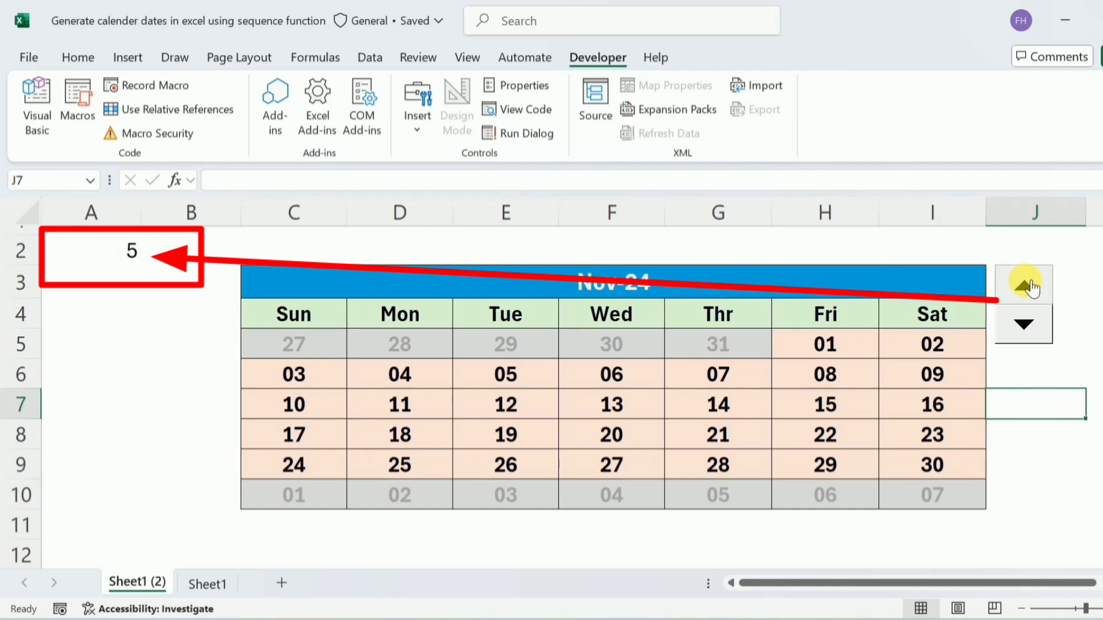
left_click(1028, 285)
left_click(1028, 286)
left_click(1028, 286)
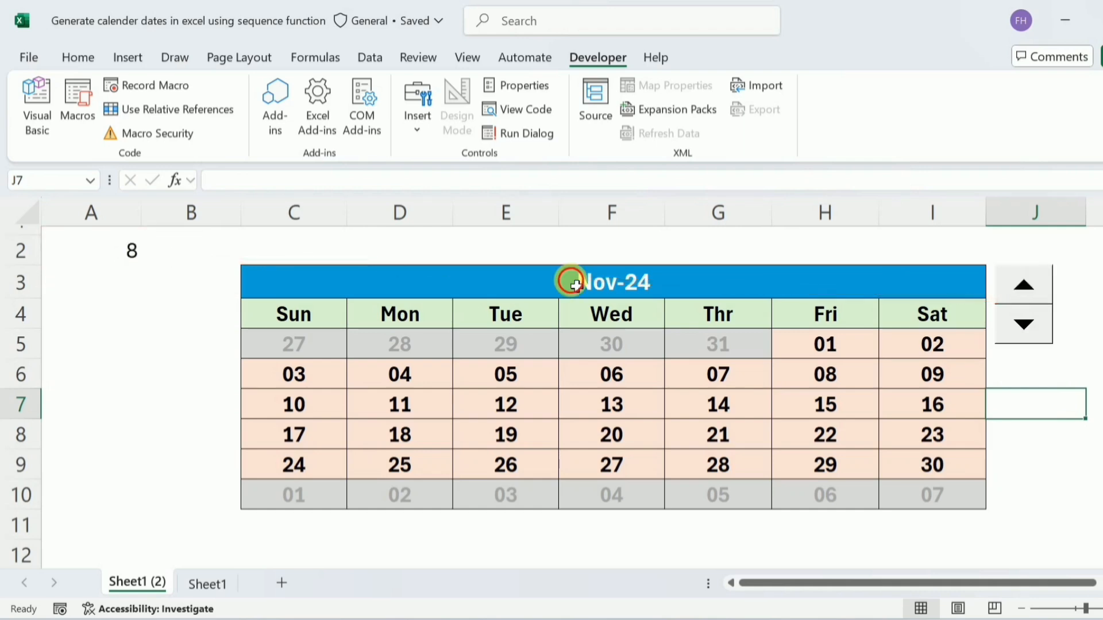
Replace the month in the title cell's DATE formula with a reference to A2, giving =DATE(2024,A2,1).
left_click(575, 285)
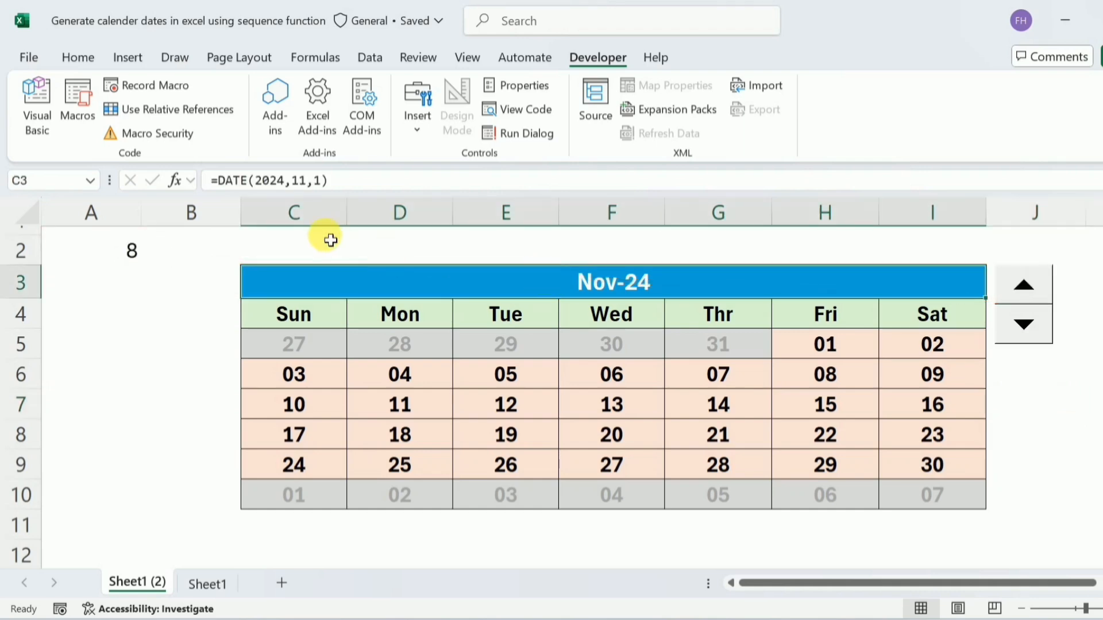
left_click(315, 181)
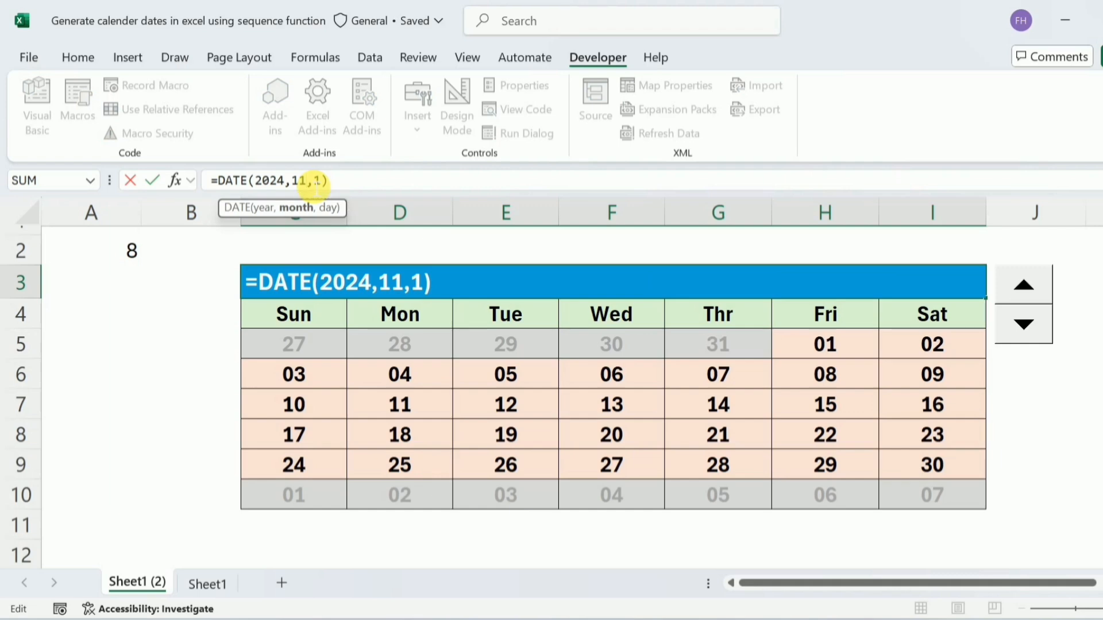
key("BackSpace")
key("BackSpace")
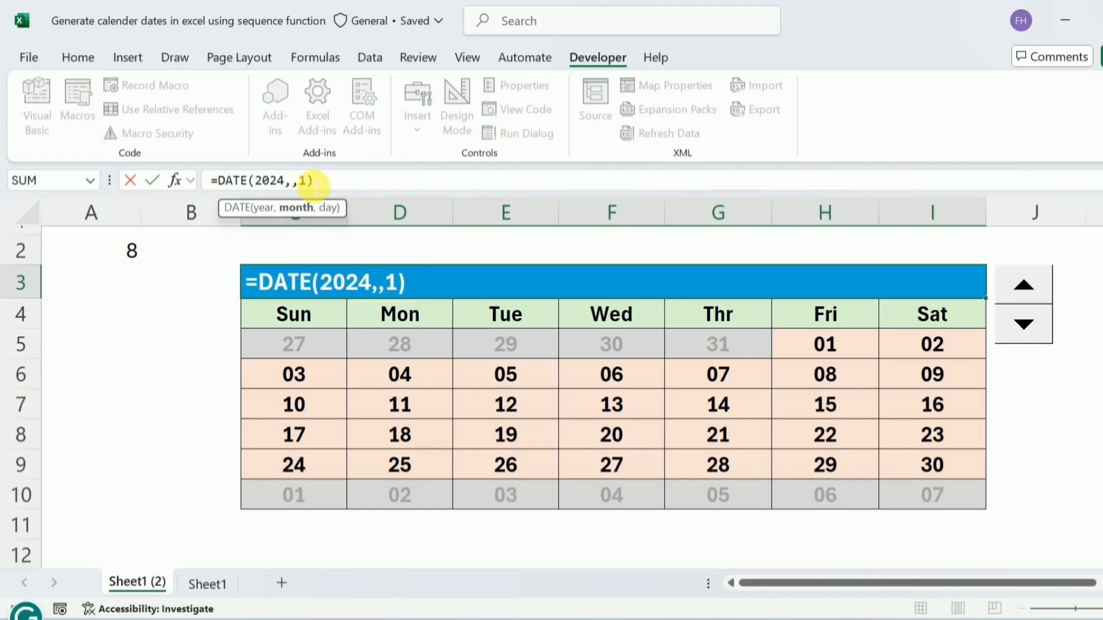
left_click(103, 261)
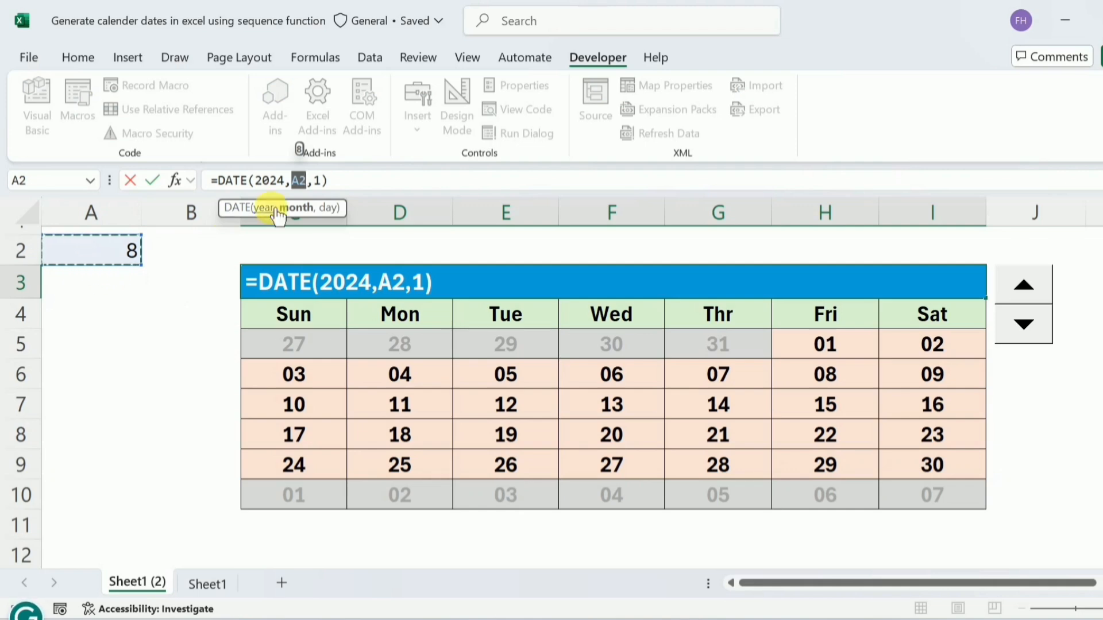
left_click(348, 183)
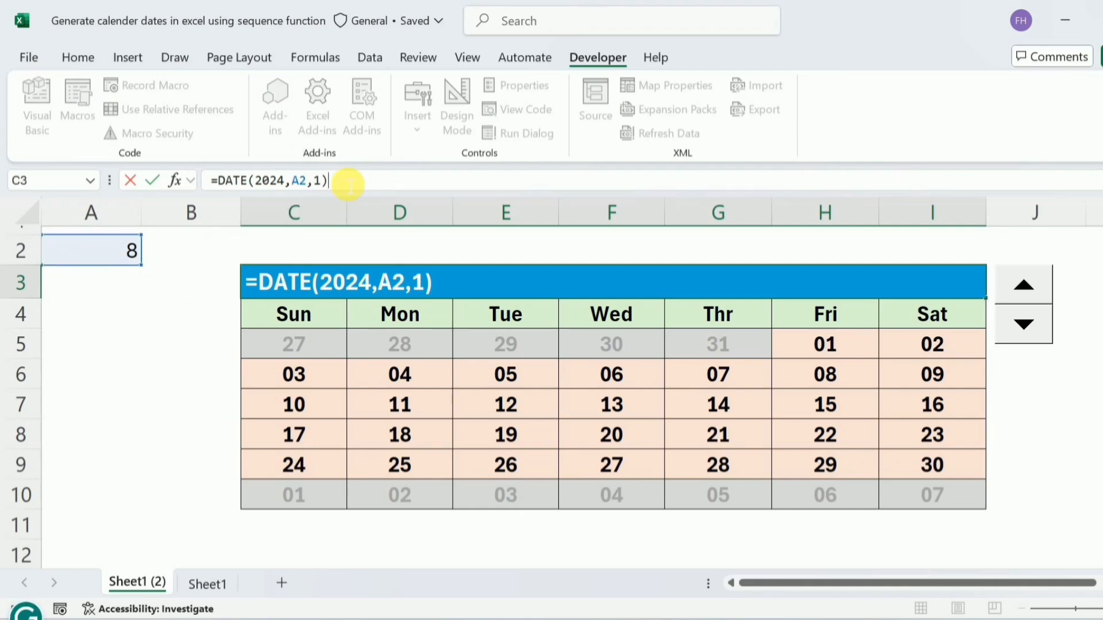
key("Return")
Advance the calendar with the spin button to Dec-24.
left_click(1028, 287)
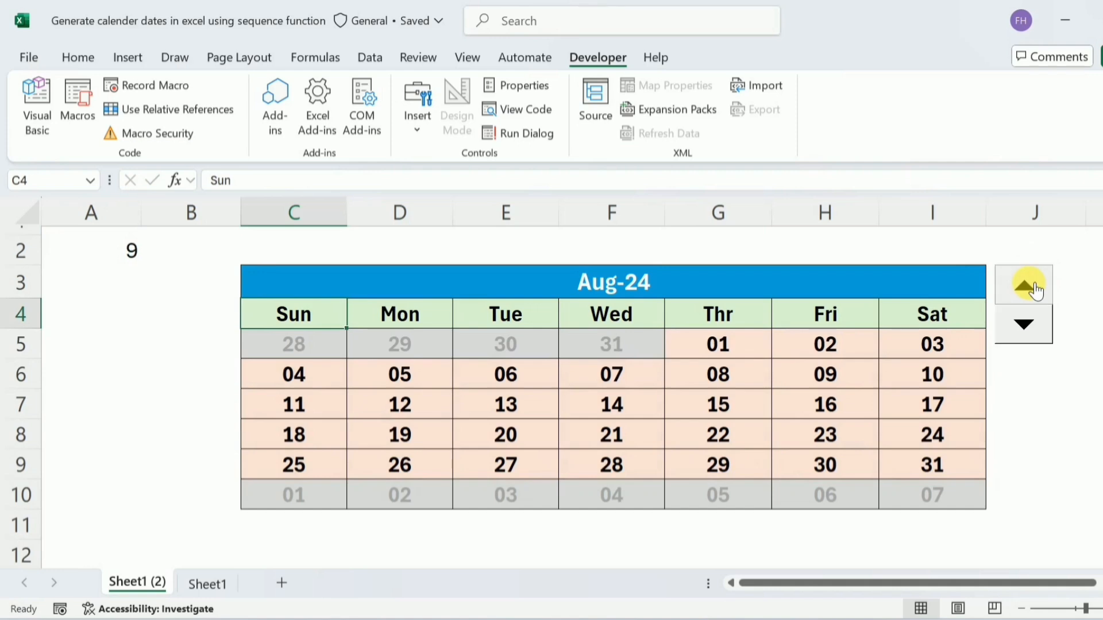
left_click(1028, 288)
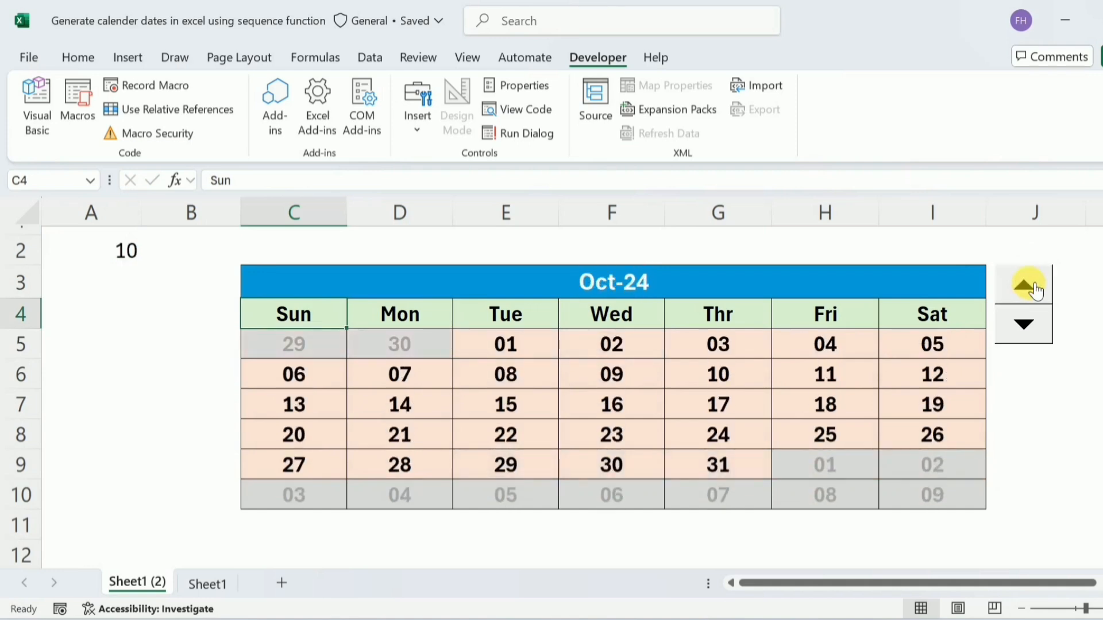
left_click(1033, 289)
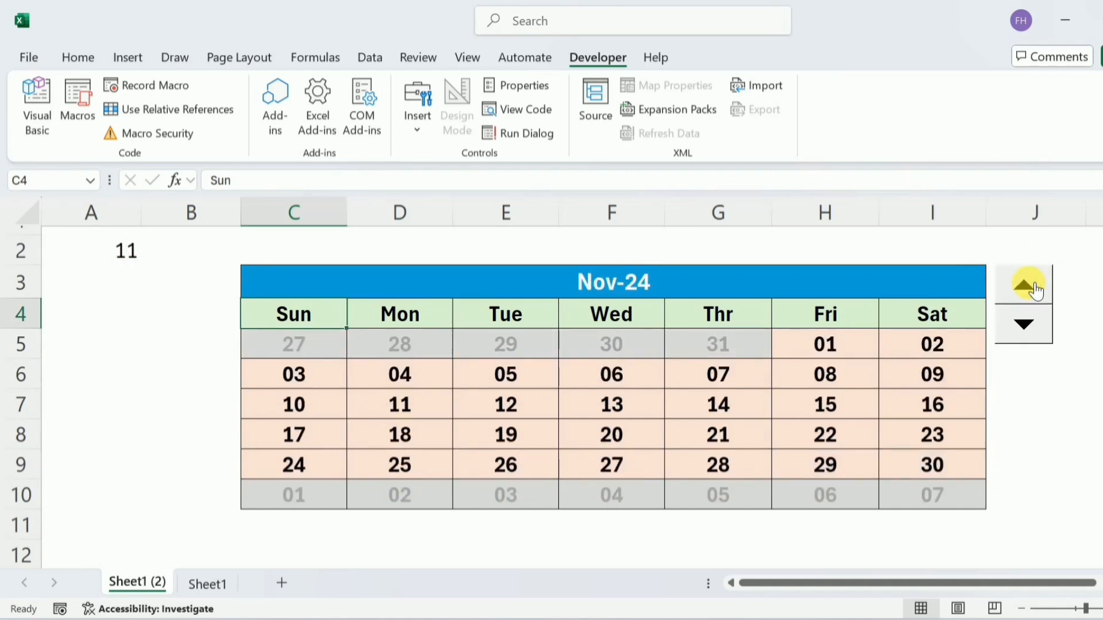
left_click(1032, 289)
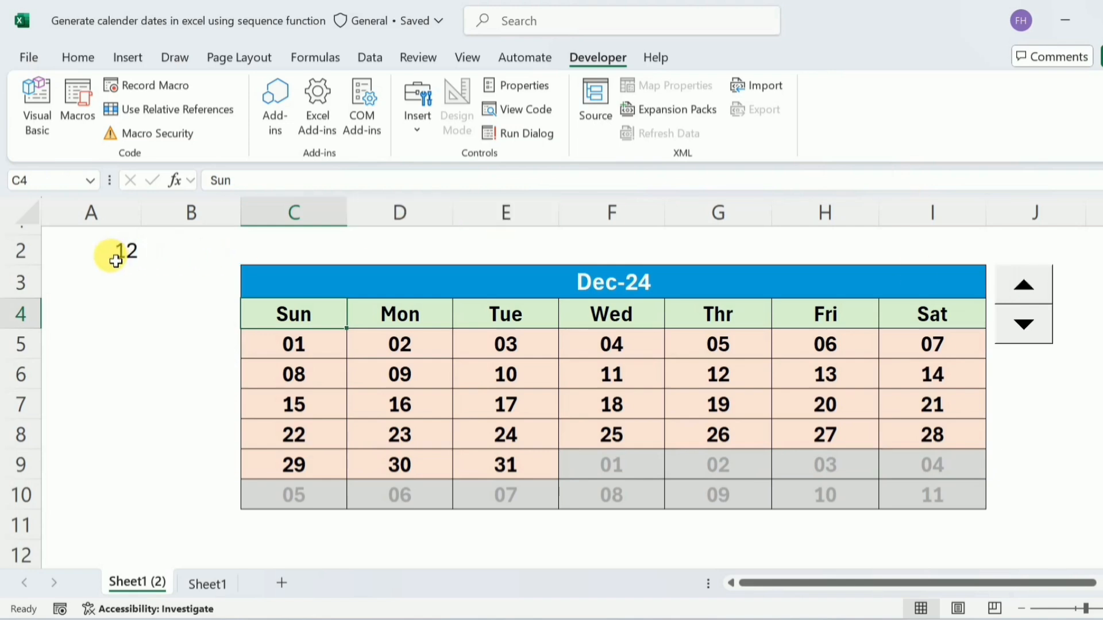
Hide the linked month number in cell A2 by giving it a white font color.
left_click(116, 261)
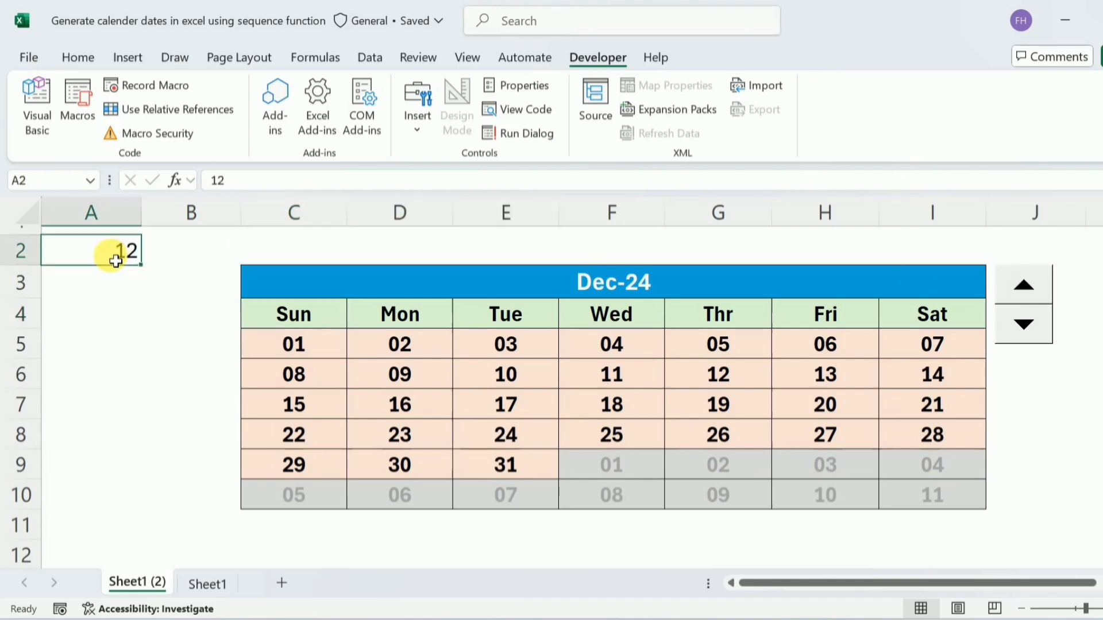
left_click(75, 58)
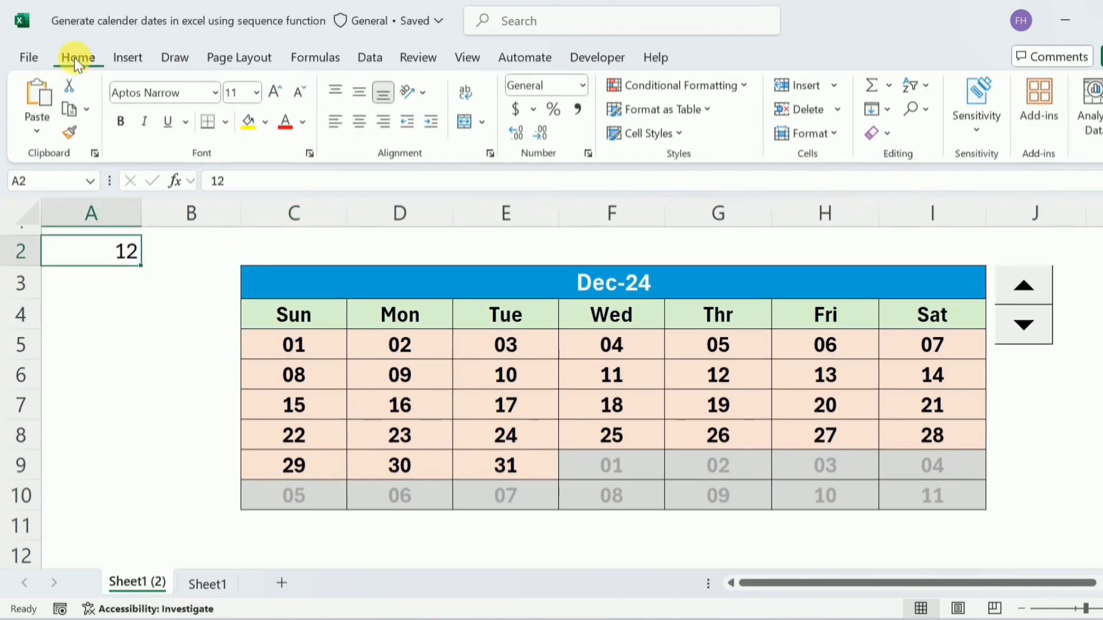
left_click(304, 125)
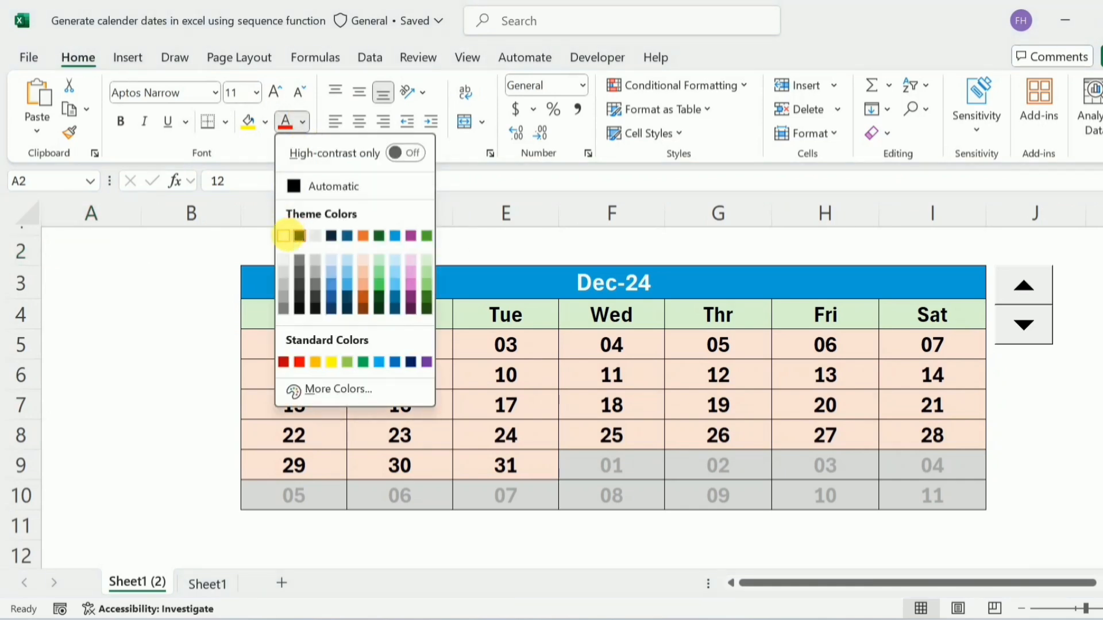
left_click(283, 236)
left_click(700, 284)
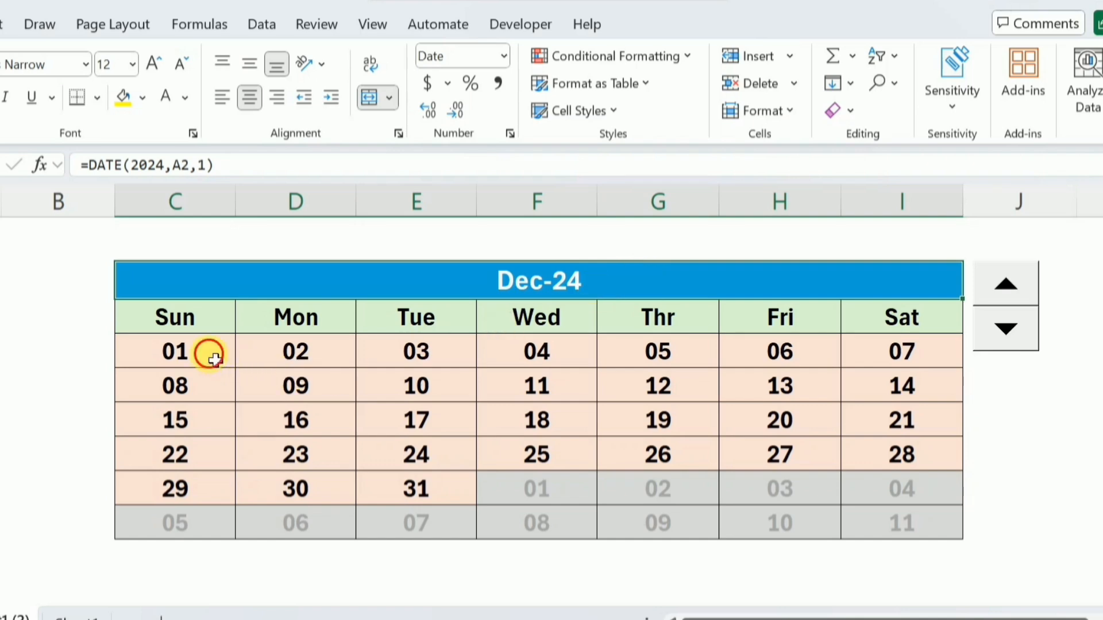
Add an A Date Occurring conditional formatting rule to the whole day grid that marks Today with Light Red Fill.
left_click_drag(207, 352, 854, 512)
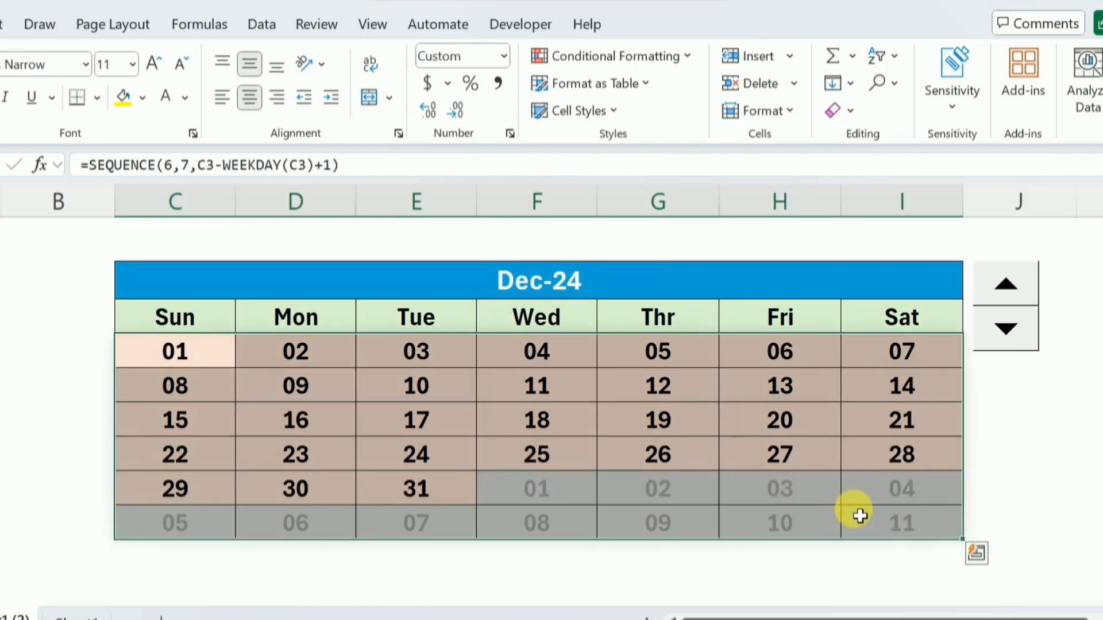
left_click(680, 61)
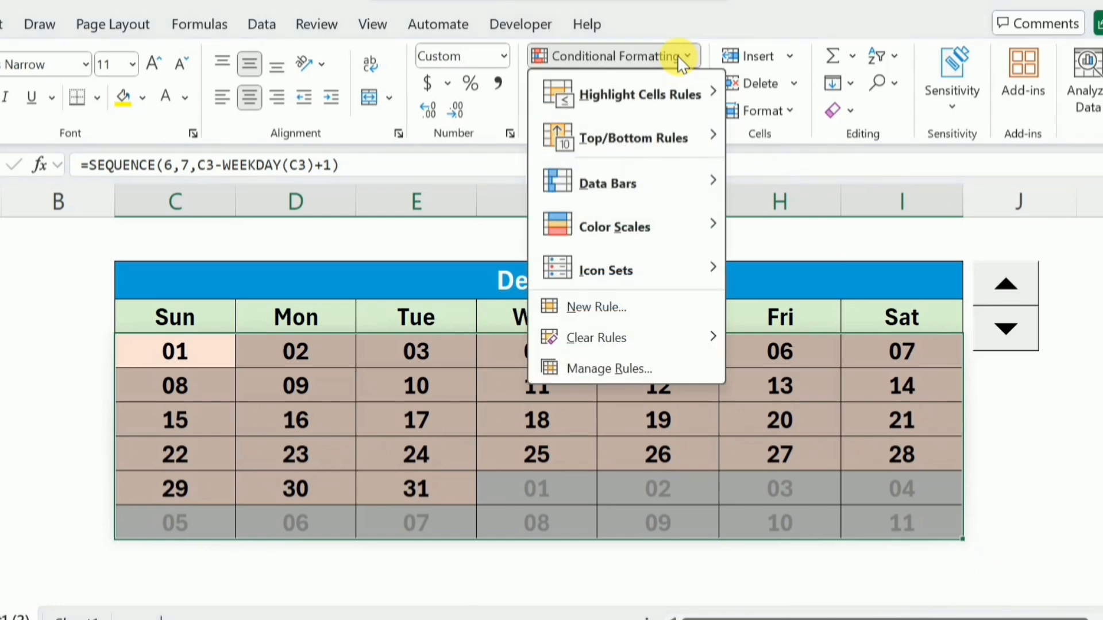
mouse_move(661, 101)
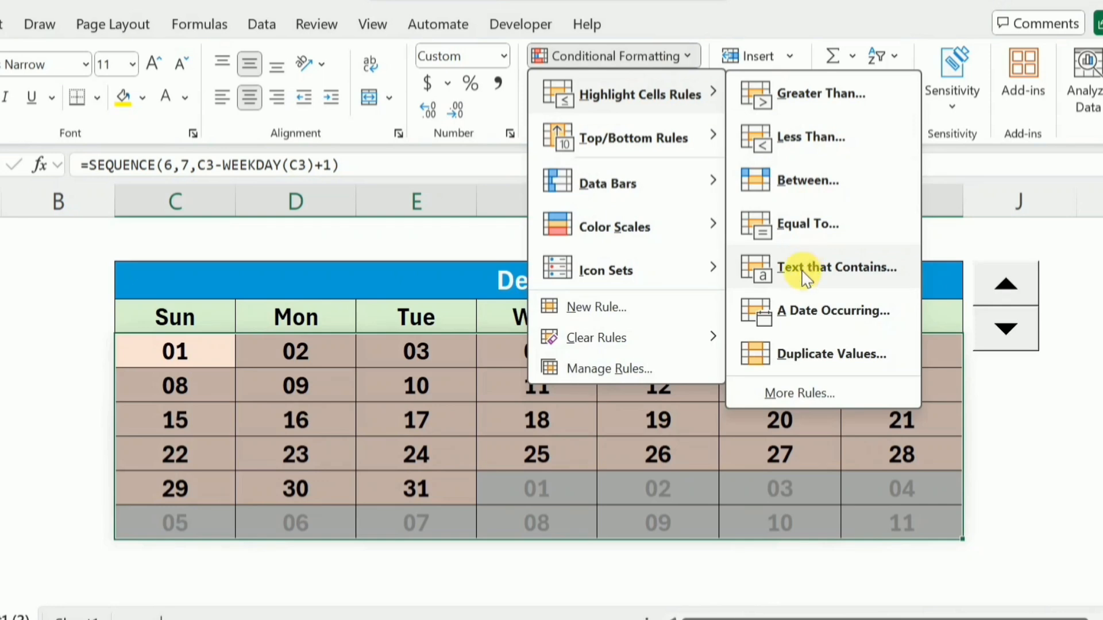
left_click(797, 313)
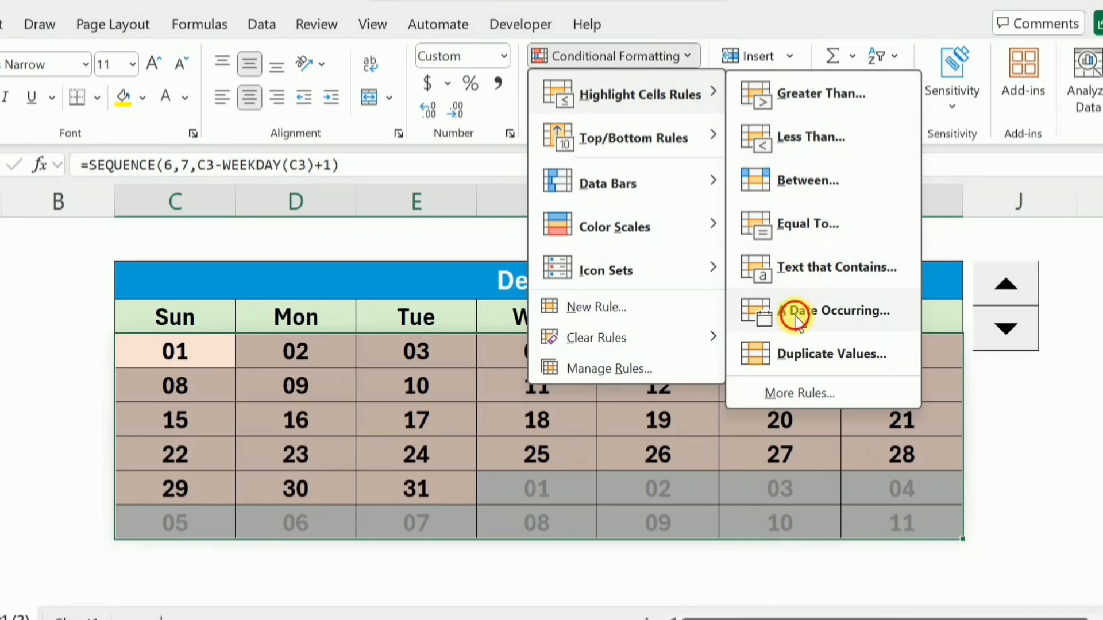
left_click(526, 270)
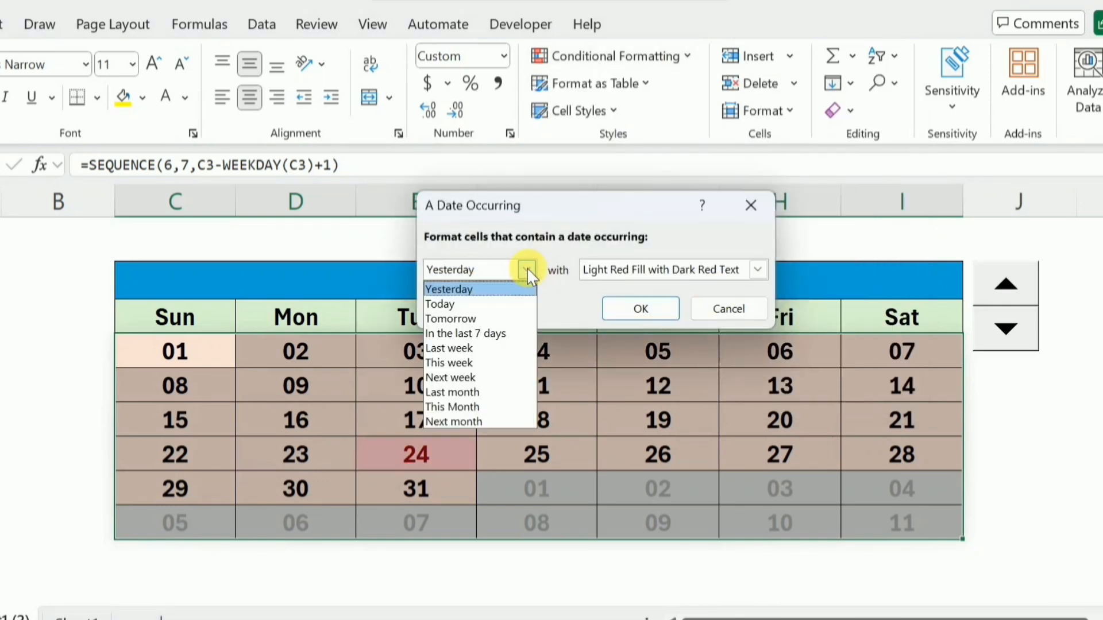
left_click(491, 303)
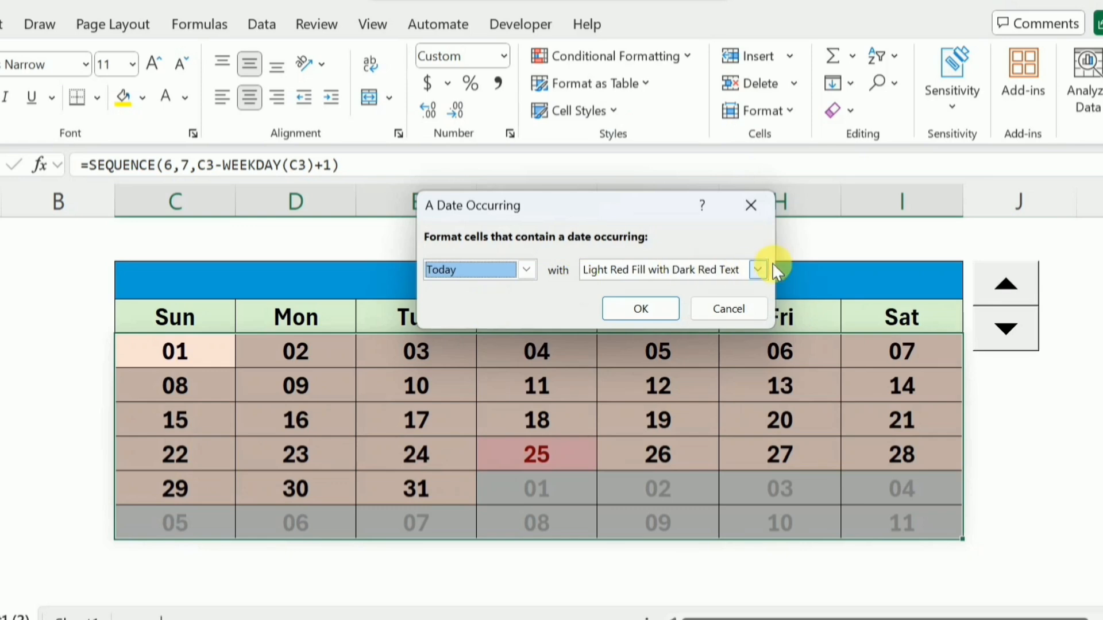
left_click(758, 269)
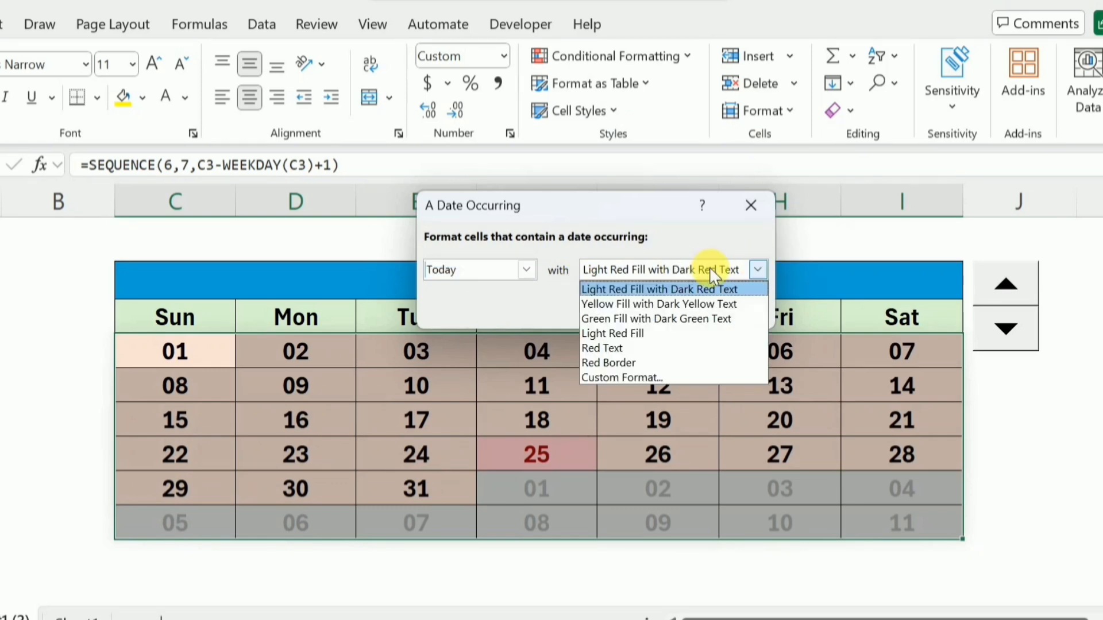
left_click(631, 337)
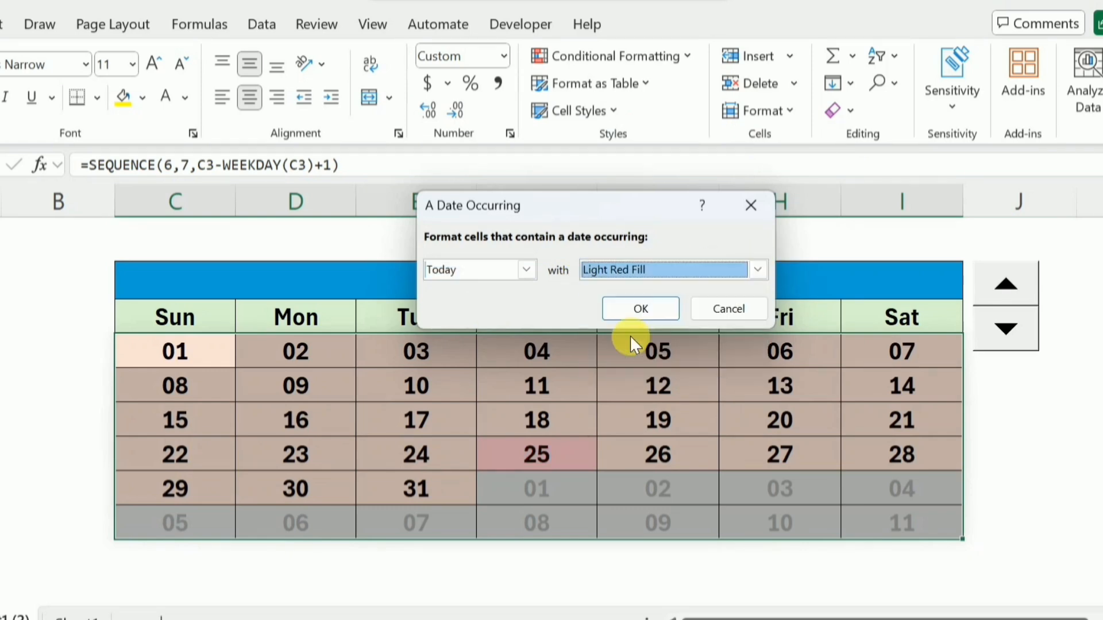
left_click(655, 311)
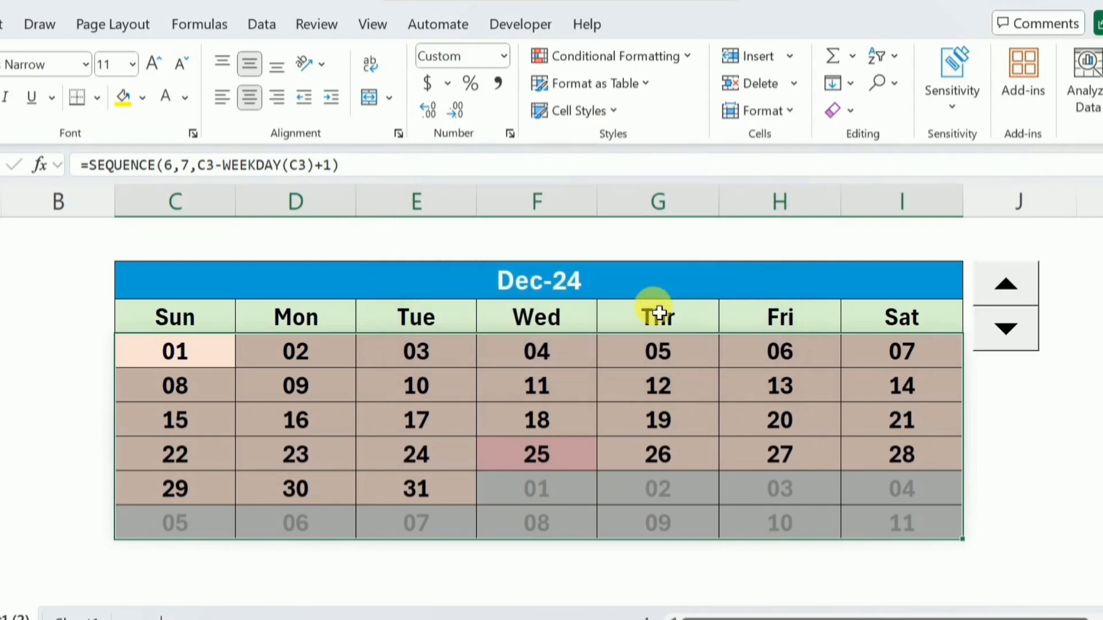
left_click(635, 365)
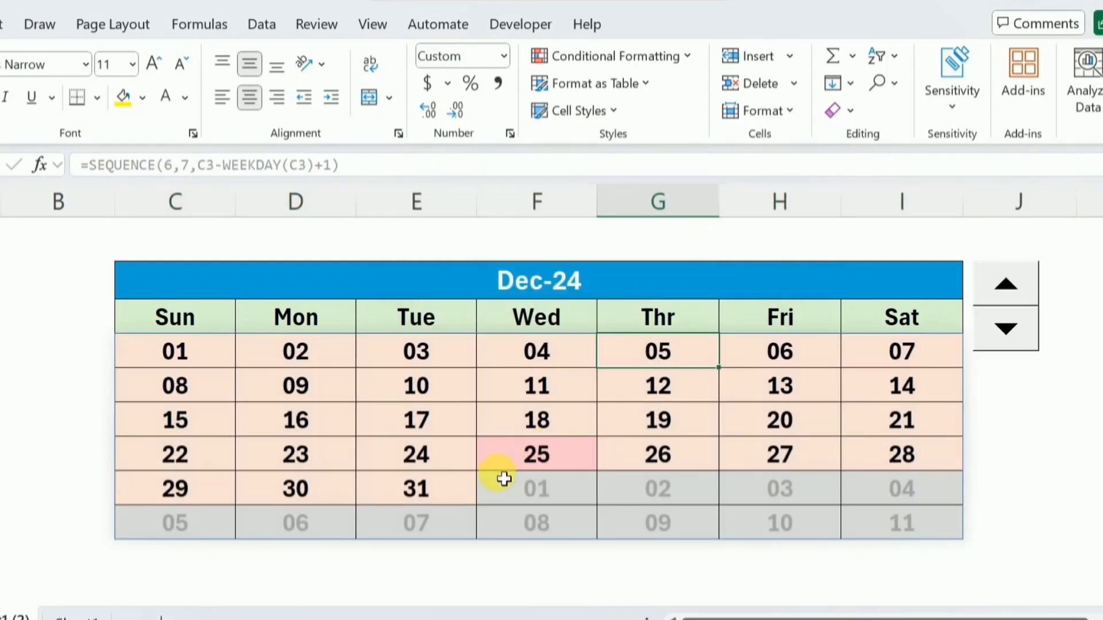
left_click(203, 361)
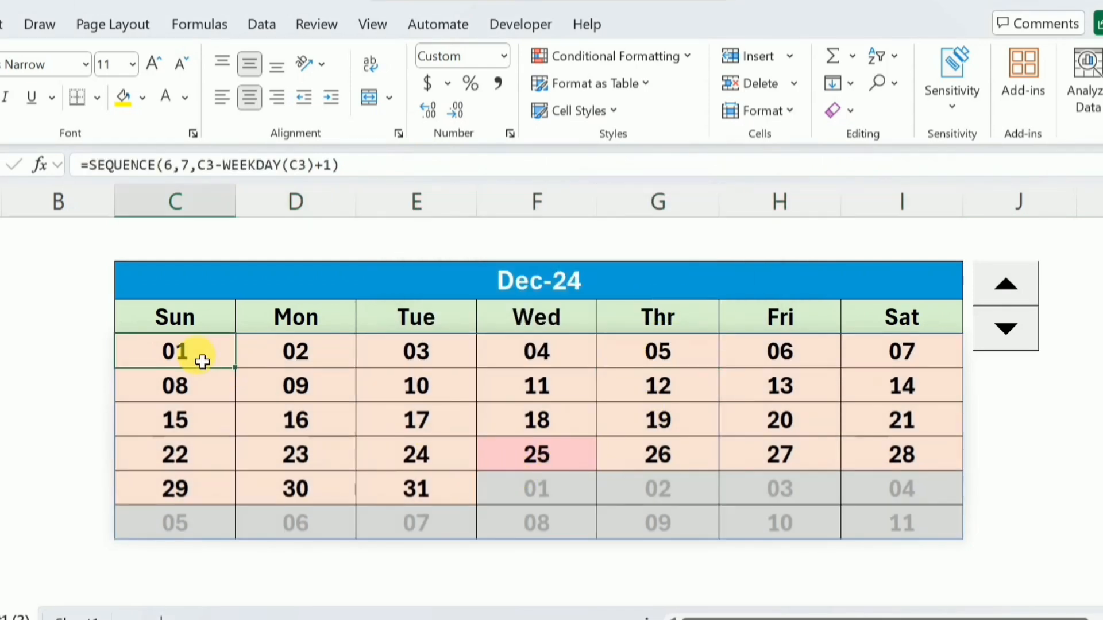